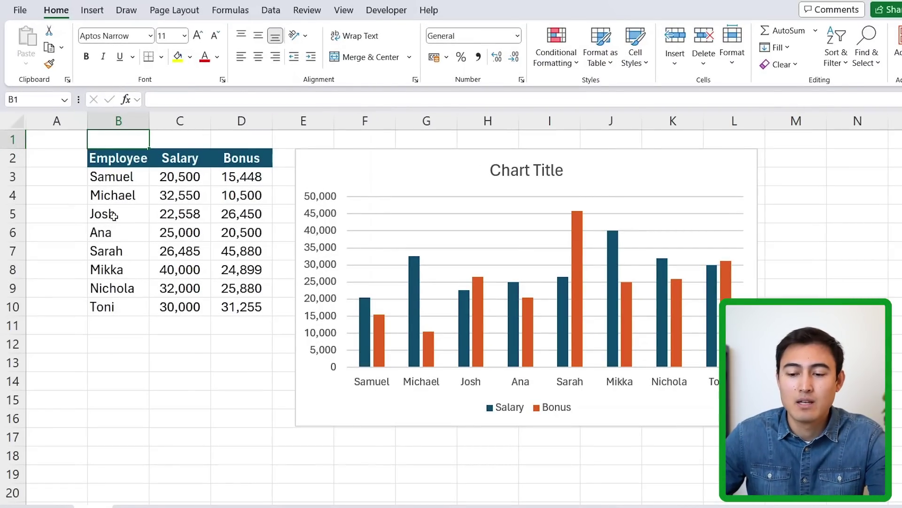
- Open Page Layout > Colors > Customize Colors to start a new theme colour set
left_click(163, 177)
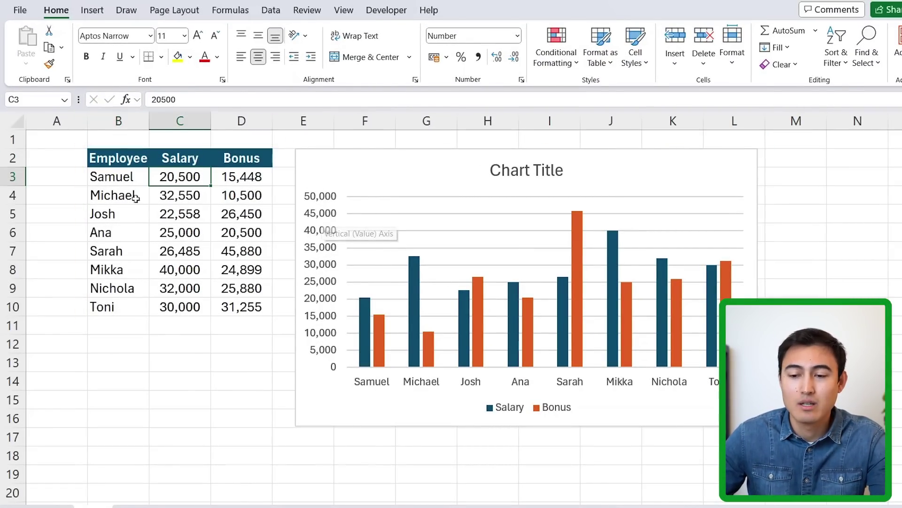
left_click(184, 19)
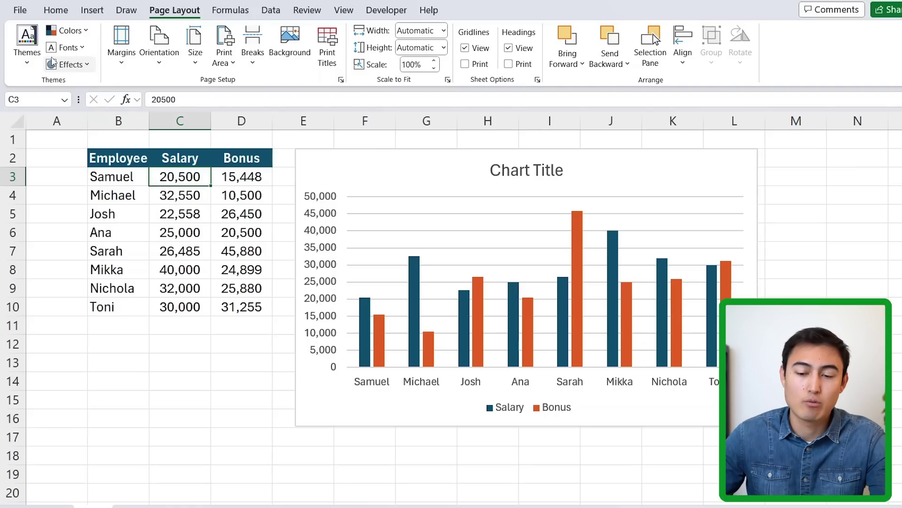
left_click(87, 36)
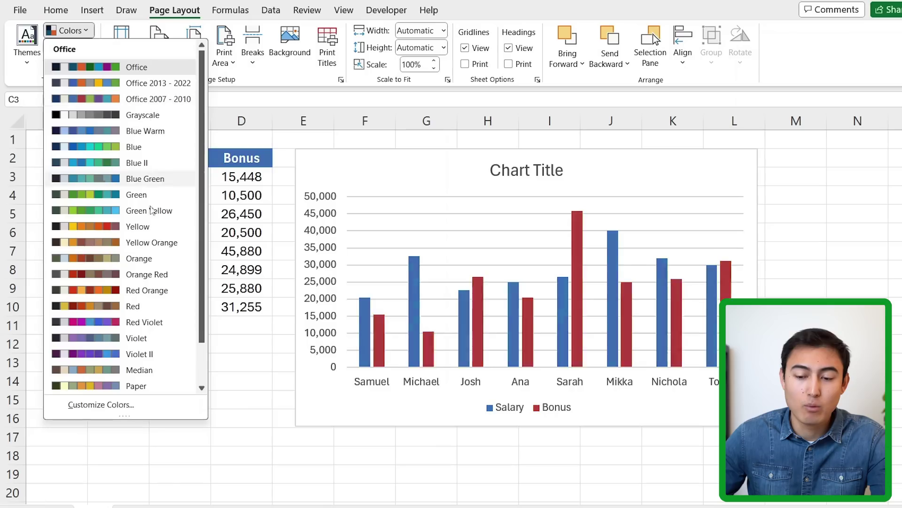
left_click(110, 411)
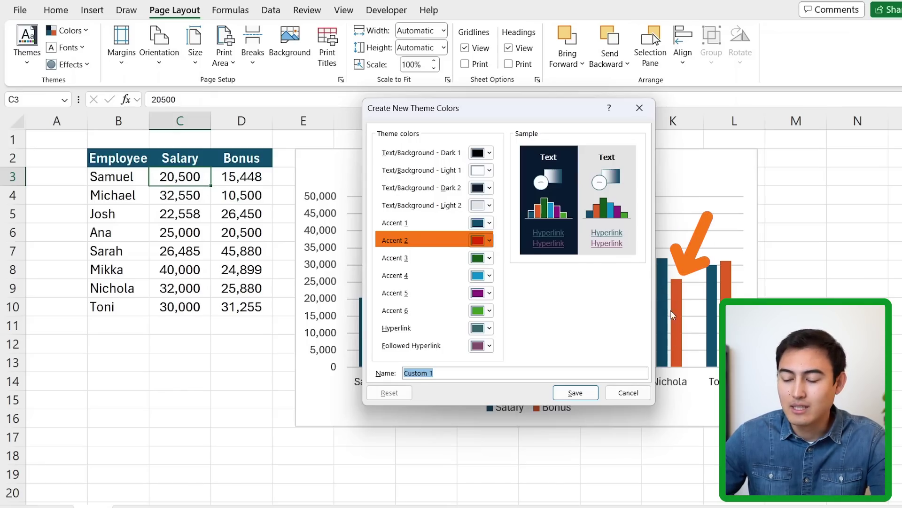
- Set Accent 1 to light blue and Accent 2 to dark red, and name the palette 'Company ABC'
left_click(489, 224)
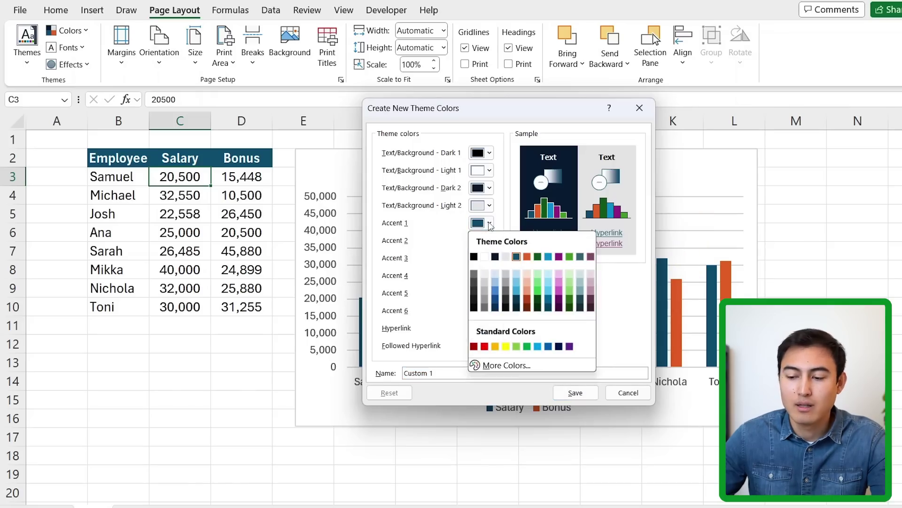
left_click(522, 364)
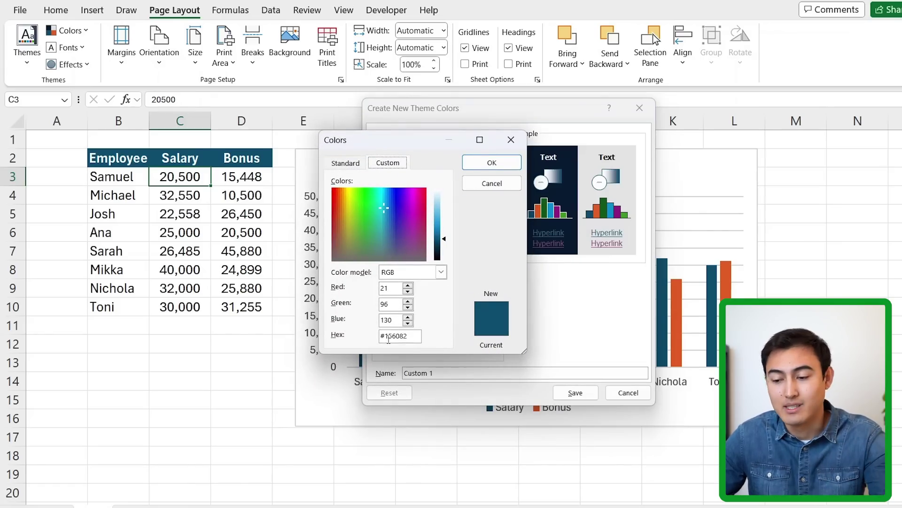
key("Escape")
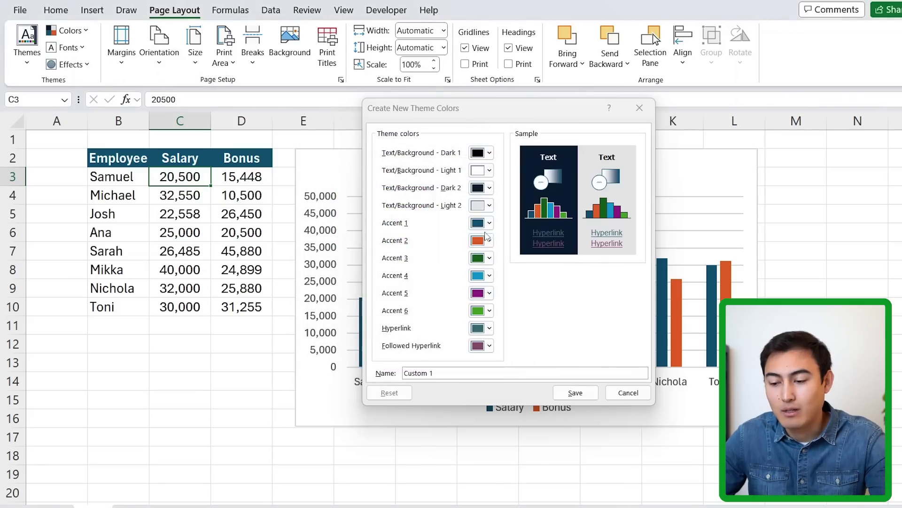
left_click(489, 223)
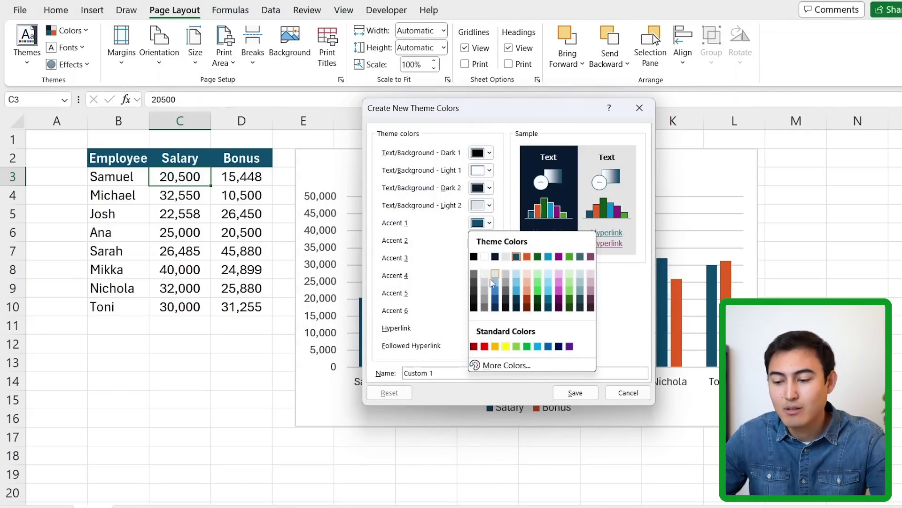
left_click(537, 346)
left_click(490, 241)
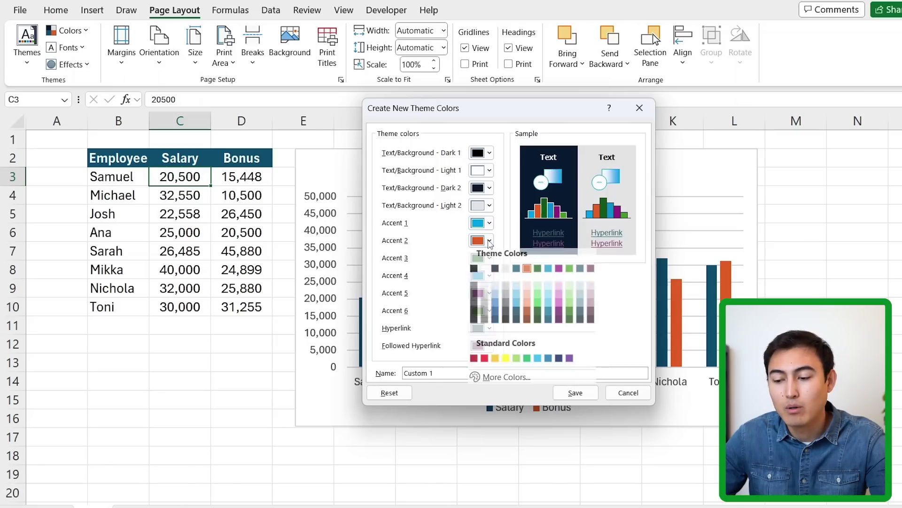
left_click(474, 364)
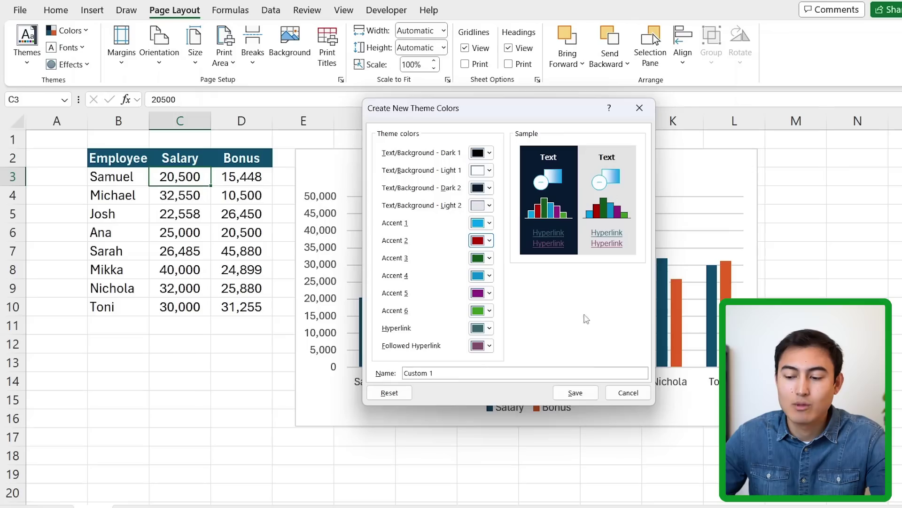
triple_click(413, 372)
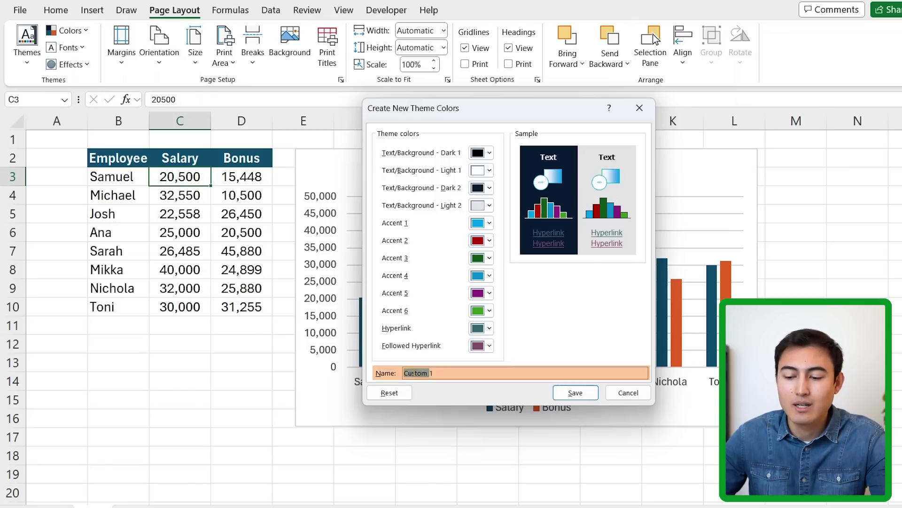
type("Company A")
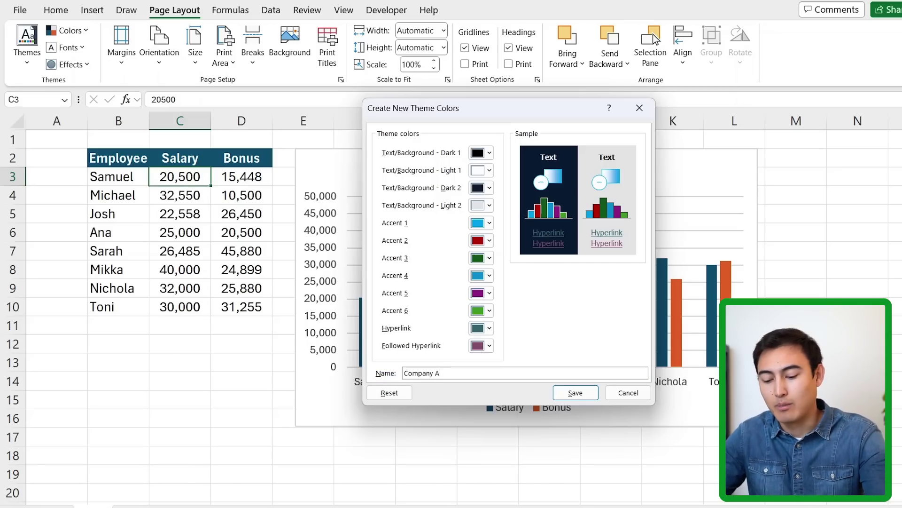
type("BC")
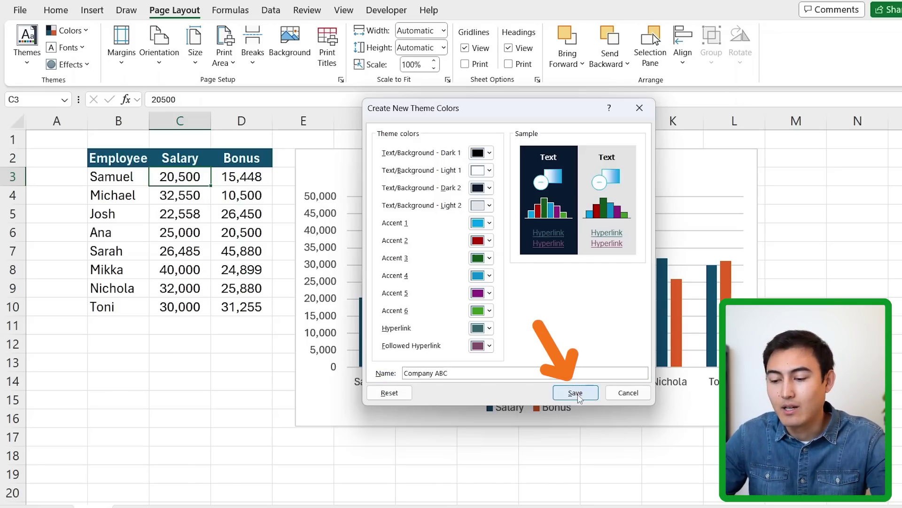
- Save the Company ABC colour set and switch the theme fonts to Calibri
left_click(575, 392)
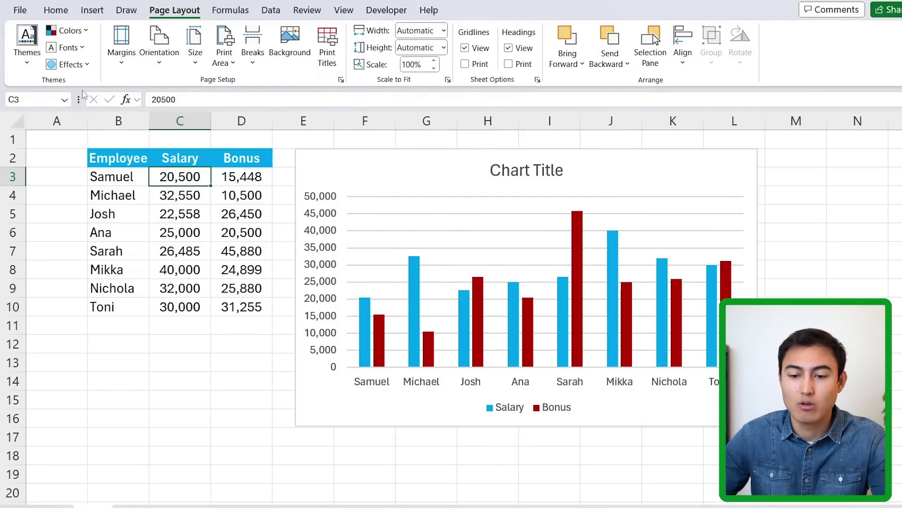
left_click(84, 47)
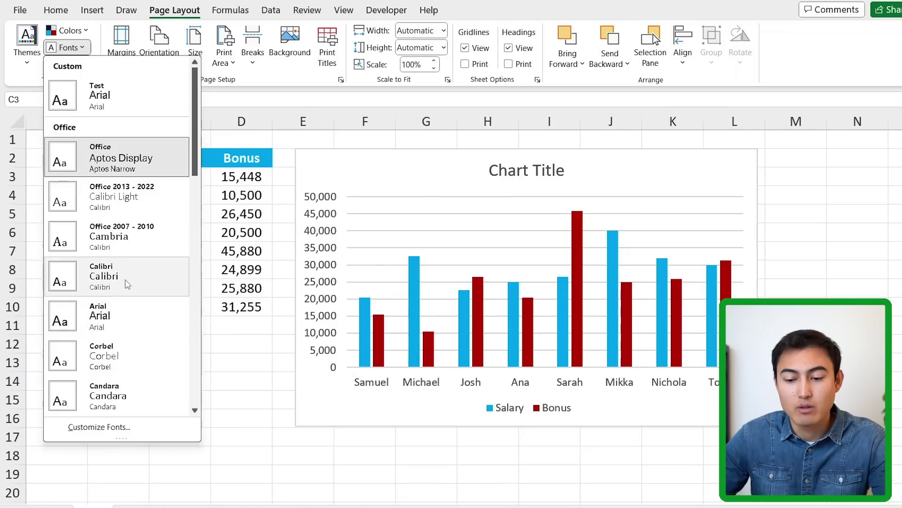
left_click(129, 284)
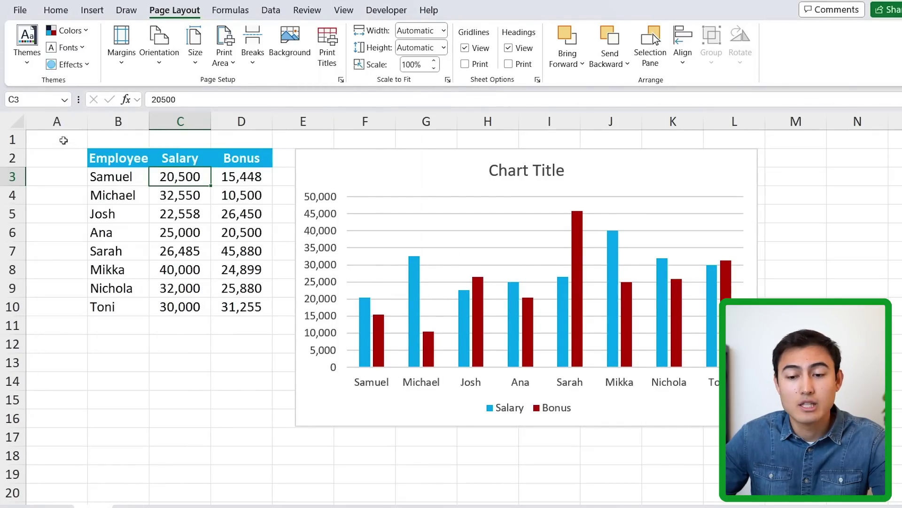
- Save the current theme as Theme1 and create a new blank workbook
left_click(27, 51)
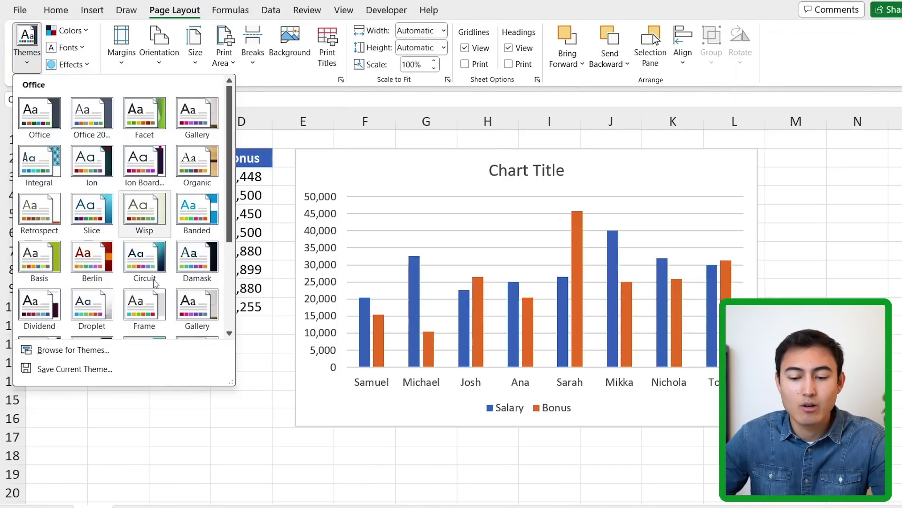
left_click(112, 370)
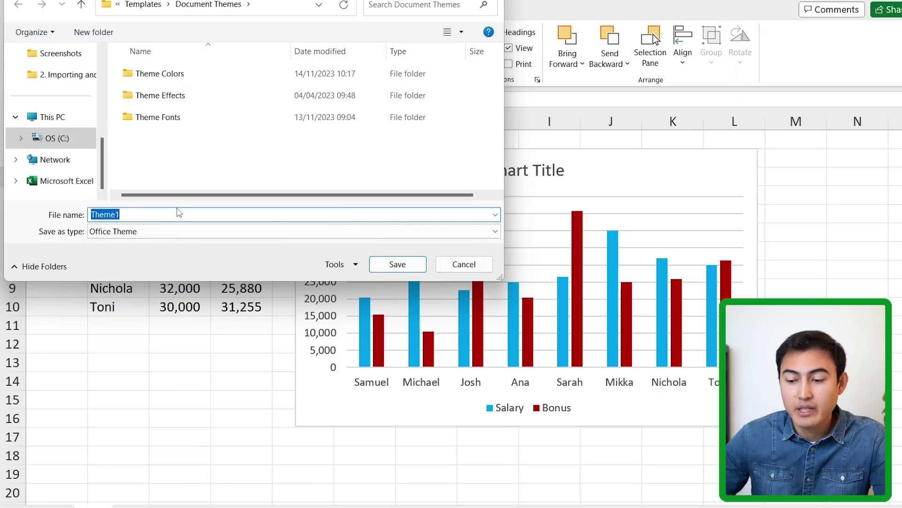
left_click(390, 266)
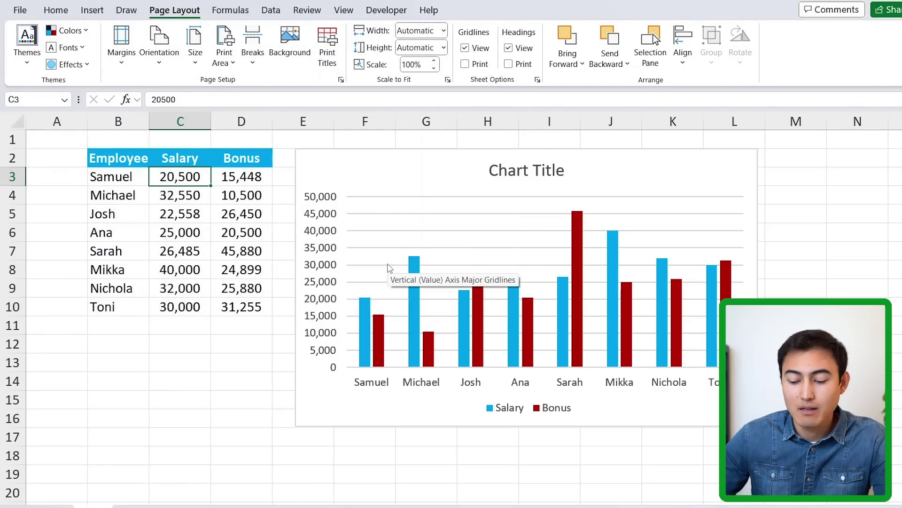
key("ctrl+n")
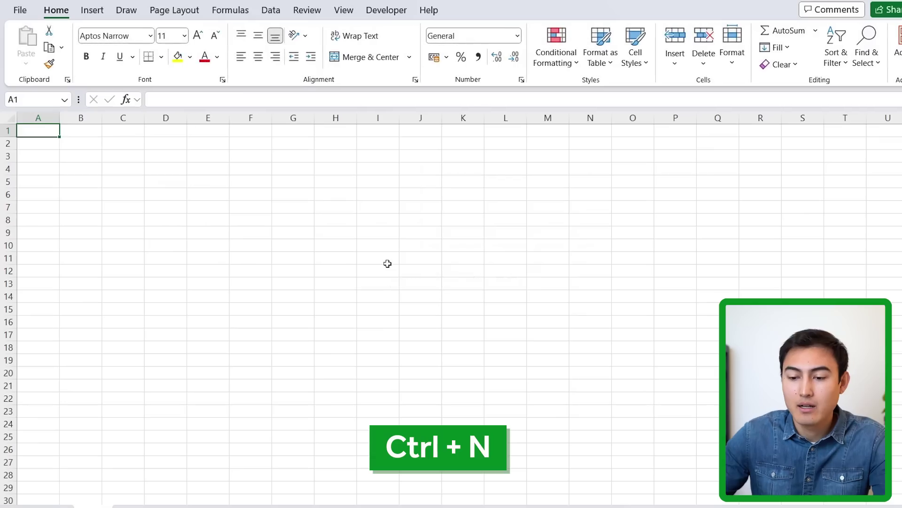
- Apply the saved custom Theme1 from the Page Layout Themes gallery to the new workbook
left_click(175, 12)
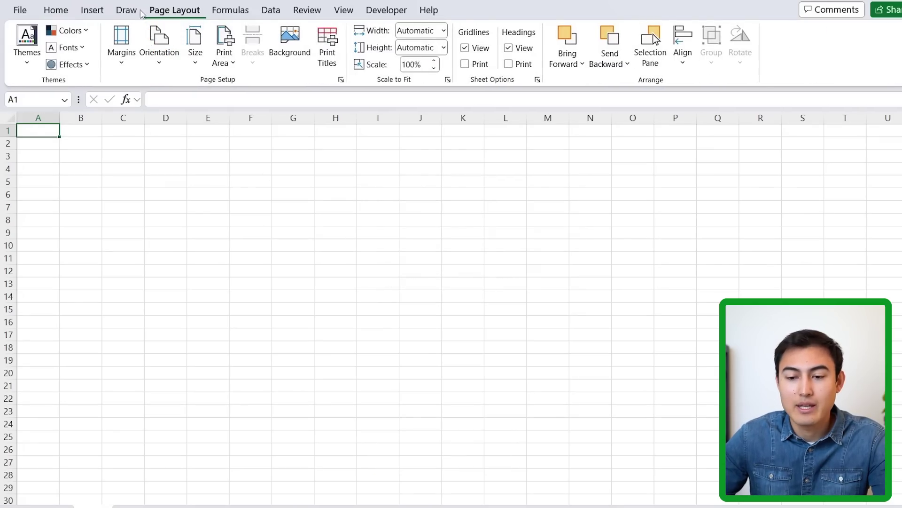
left_click(30, 62)
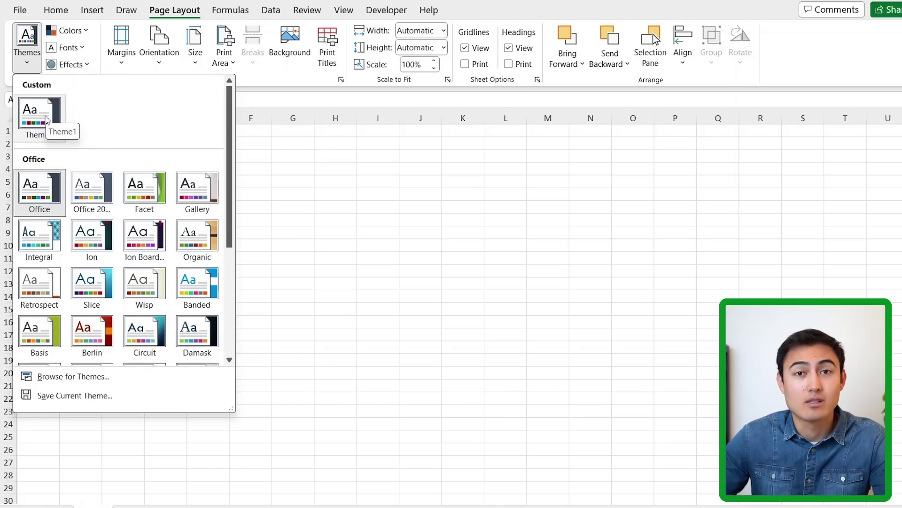
left_click(46, 118)
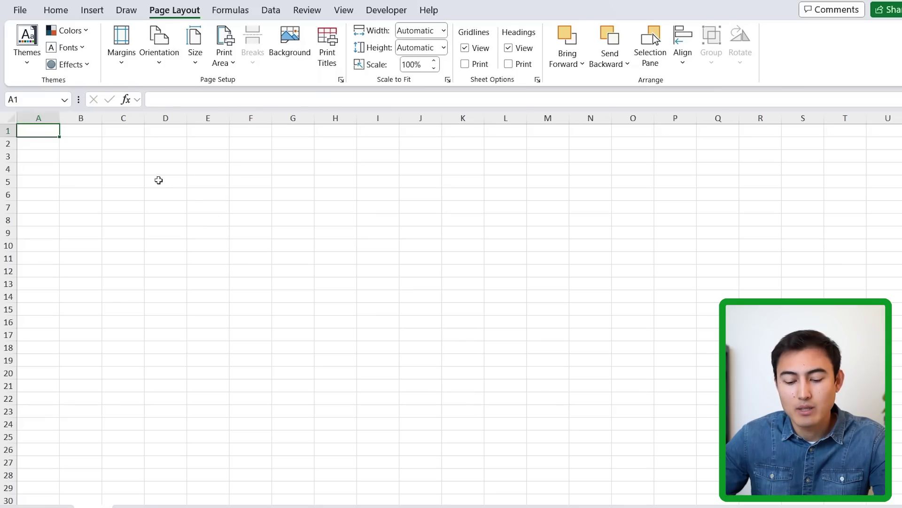
- Save the Theme1 blank workbook to the Desktop as an Excel Template named 'Book'
key("F12")
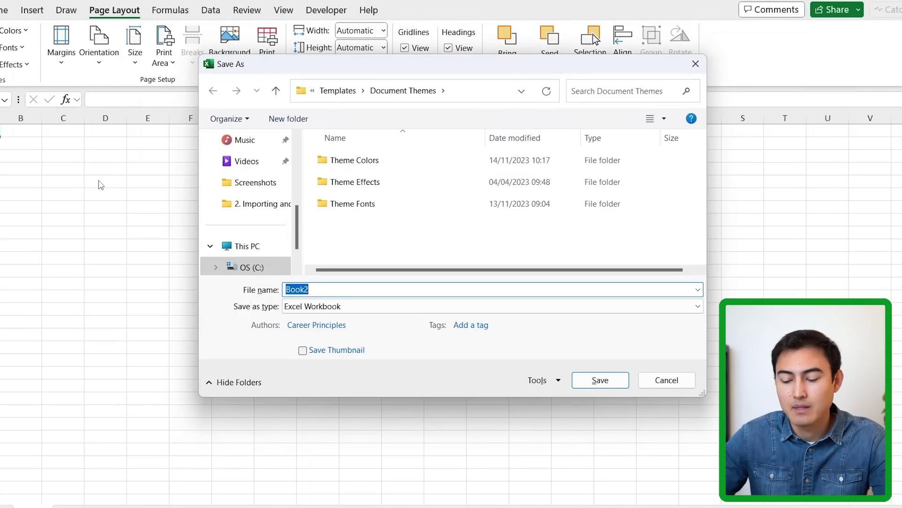
left_click(306, 310)
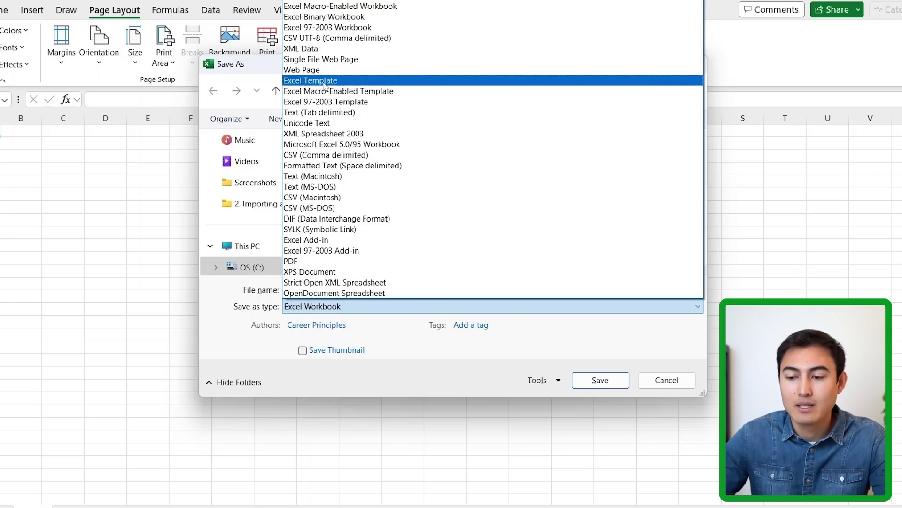
left_click(323, 85)
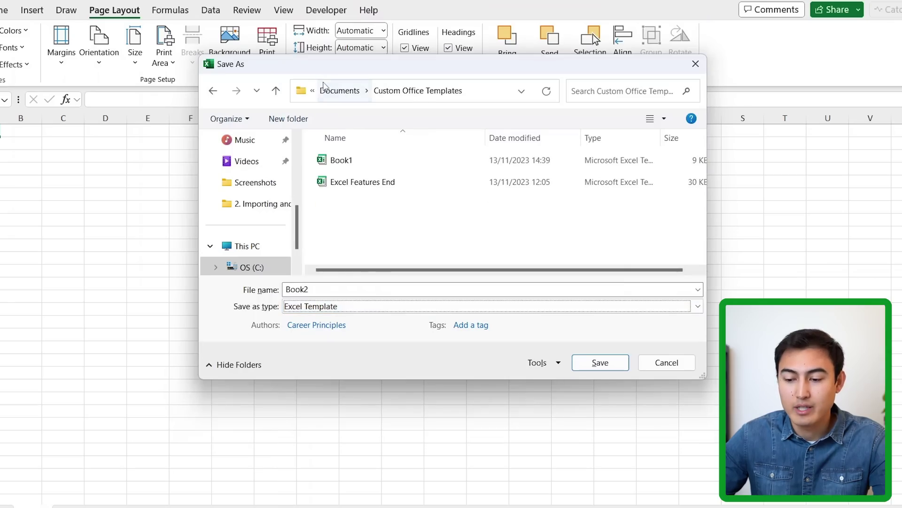
left_click(319, 290)
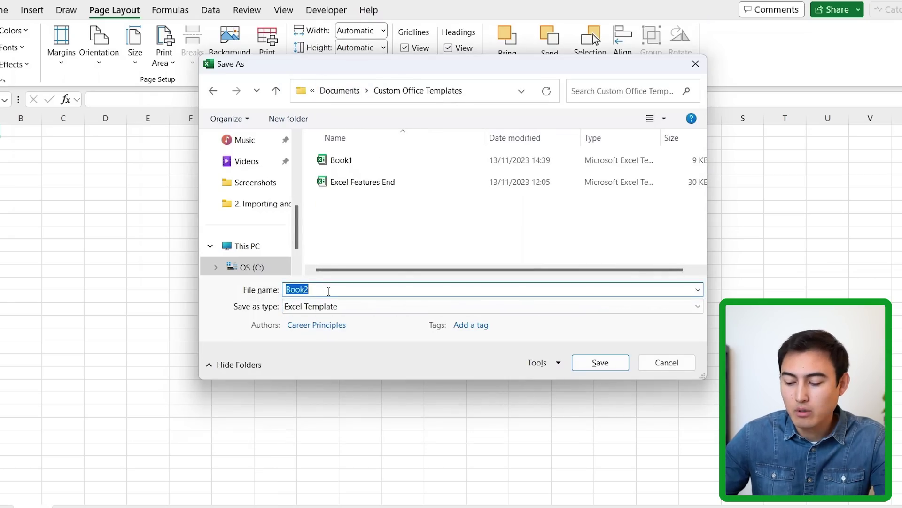
type("Book")
scroll(232, 161, "up", 5)
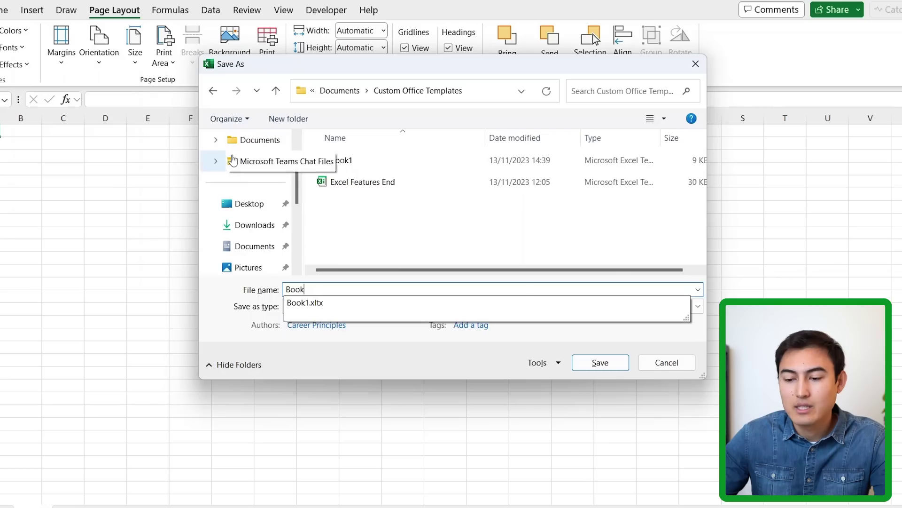
left_click(252, 206)
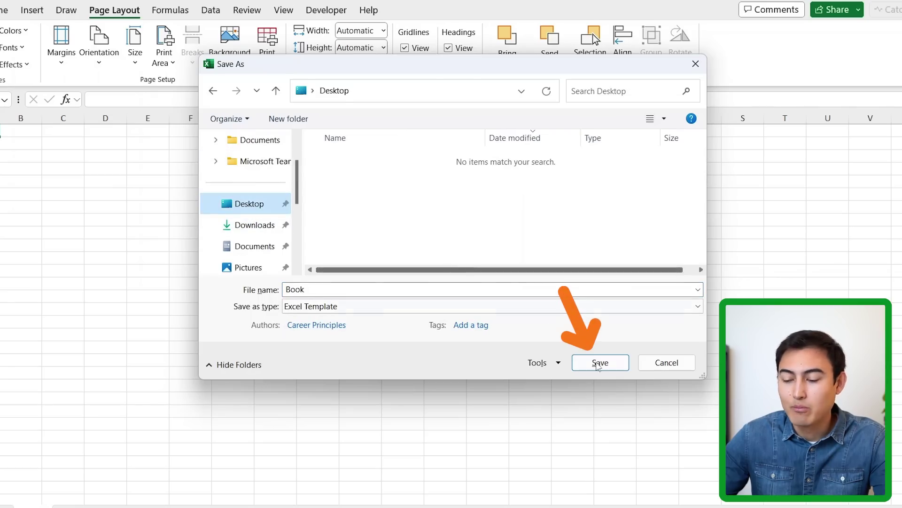
left_click(598, 364)
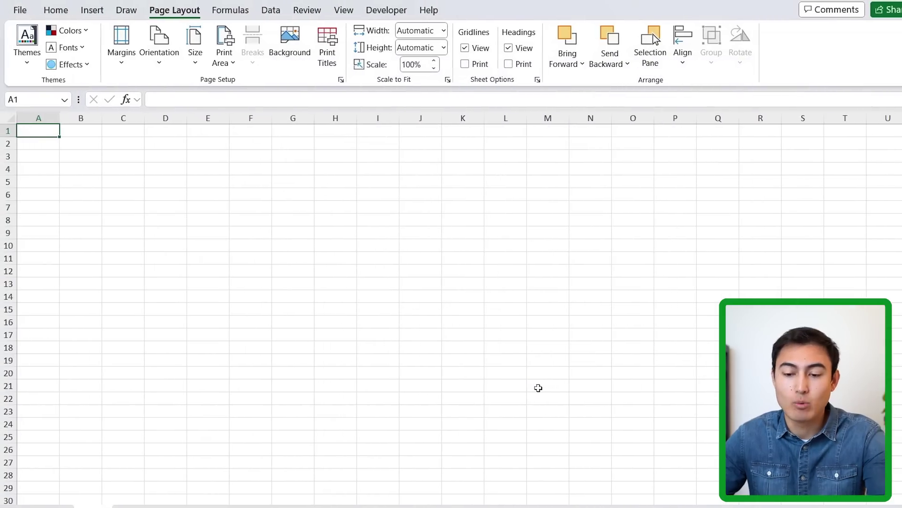
- In File Explorer, cut the Book template from the Desktop and open the XLSTART folder
key("alt+Tab")
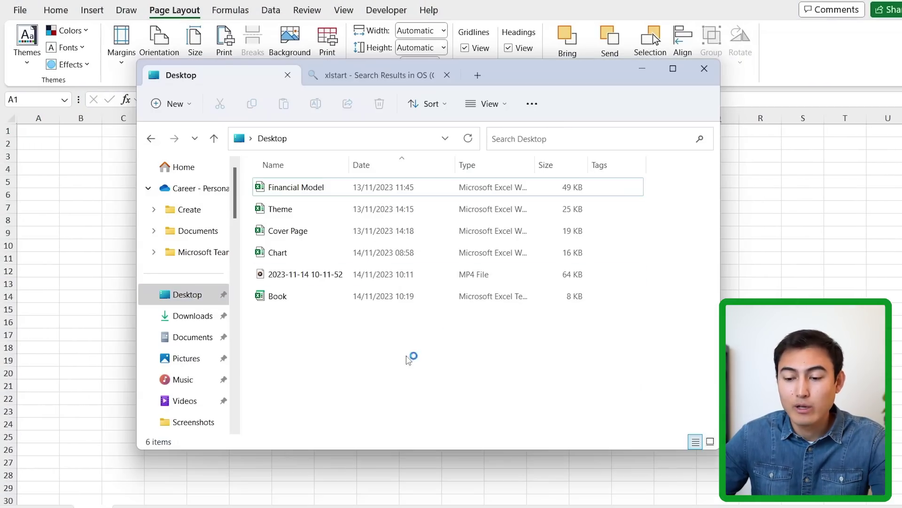
double_click(348, 303)
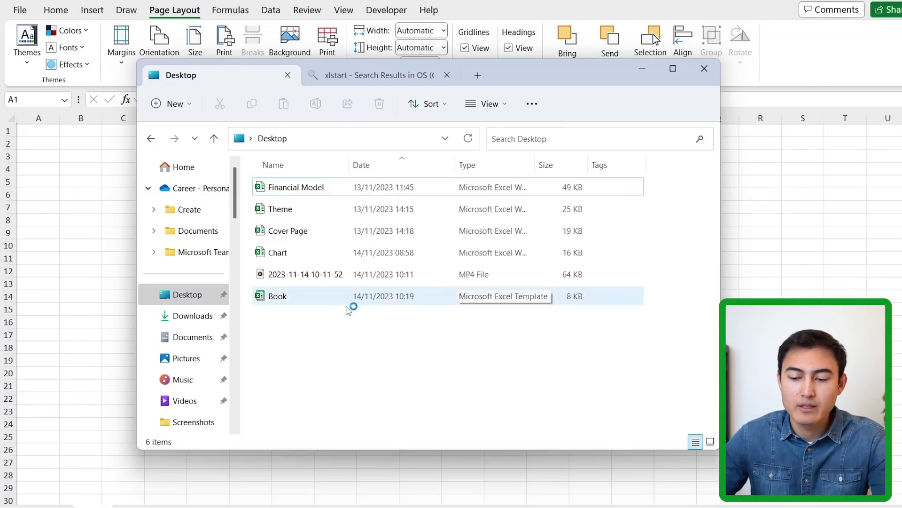
left_click(311, 301)
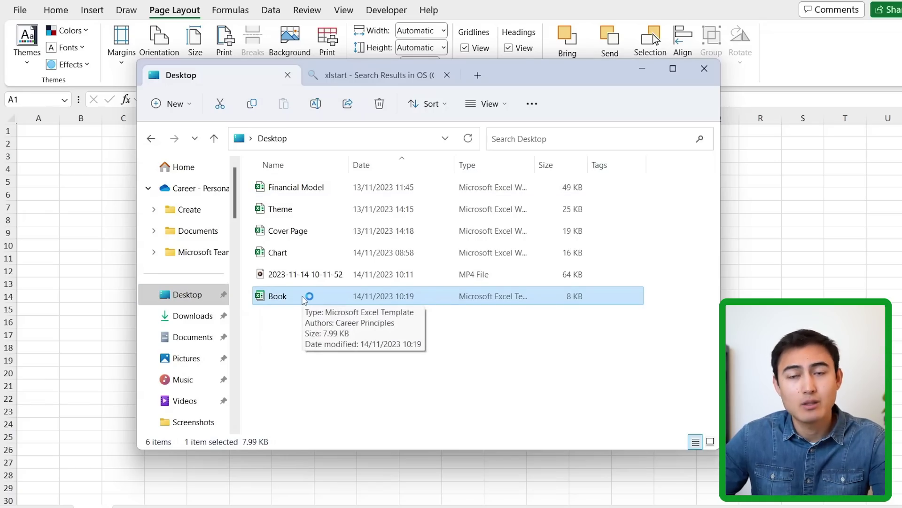
key("ctrl+x")
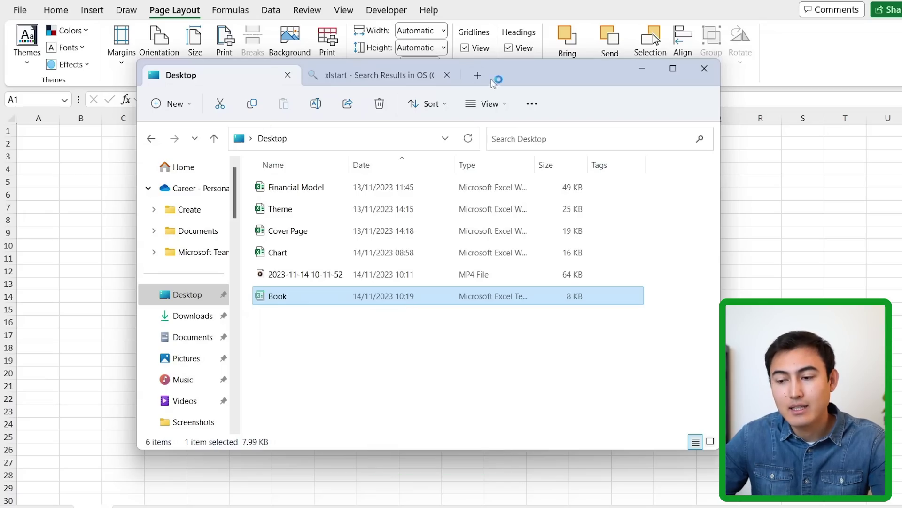
left_click(403, 78)
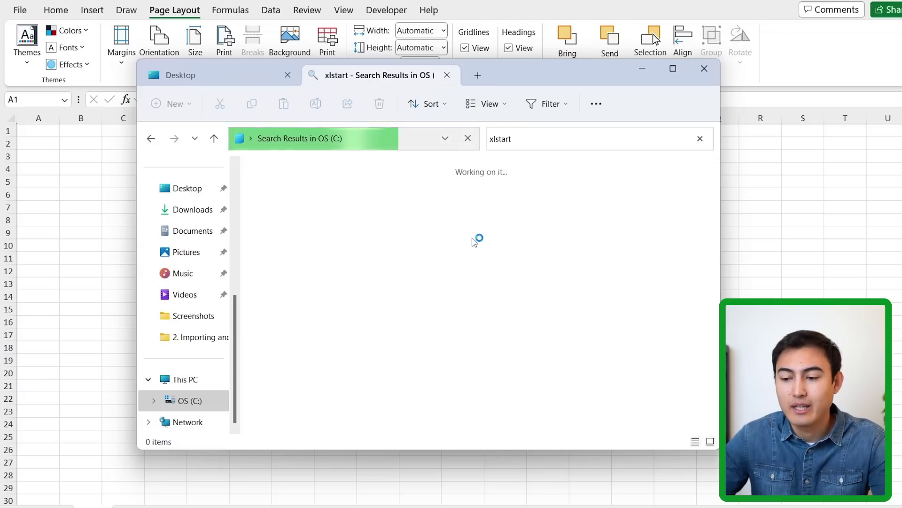
double_click(276, 190)
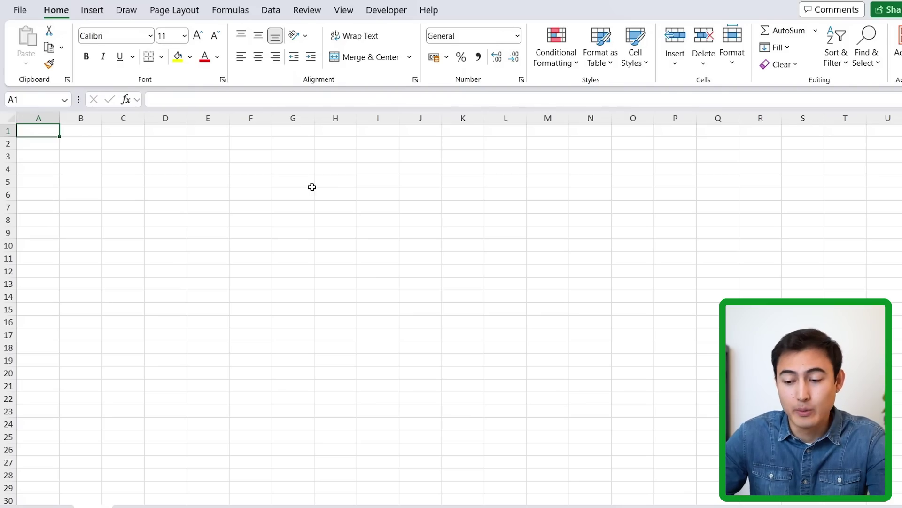
- Create a new workbook with Ctrl+N to test the default and open the Themes list
key("ctrl+n")
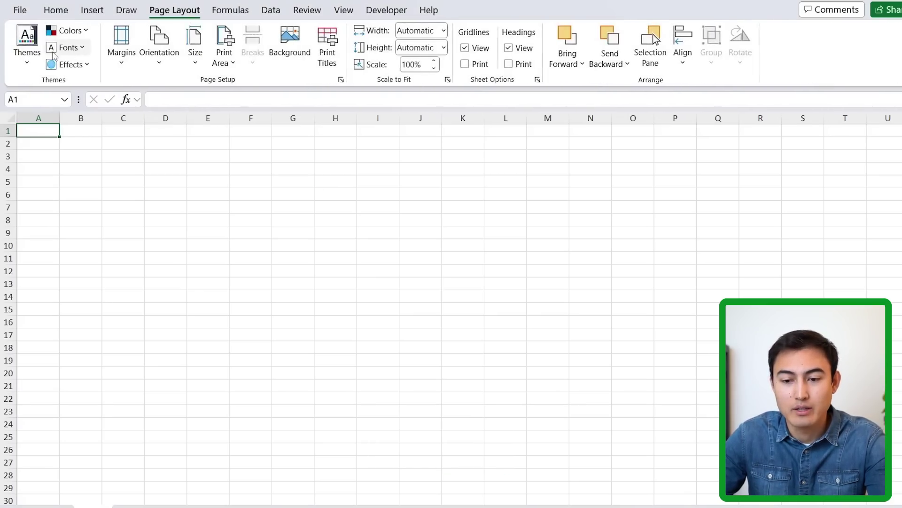
left_click(27, 45)
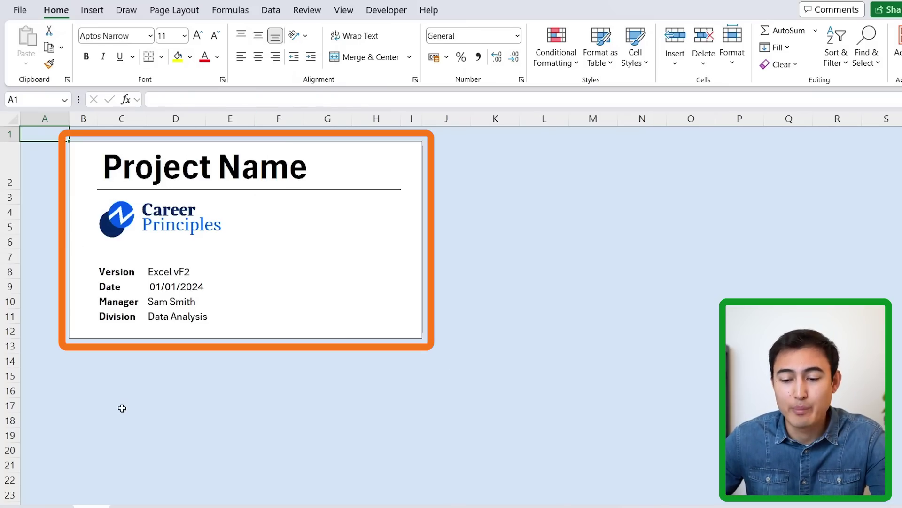
- Add a blank Sheet1 to the cover workbook and return to the Cover sheet
left_click(163, 271)
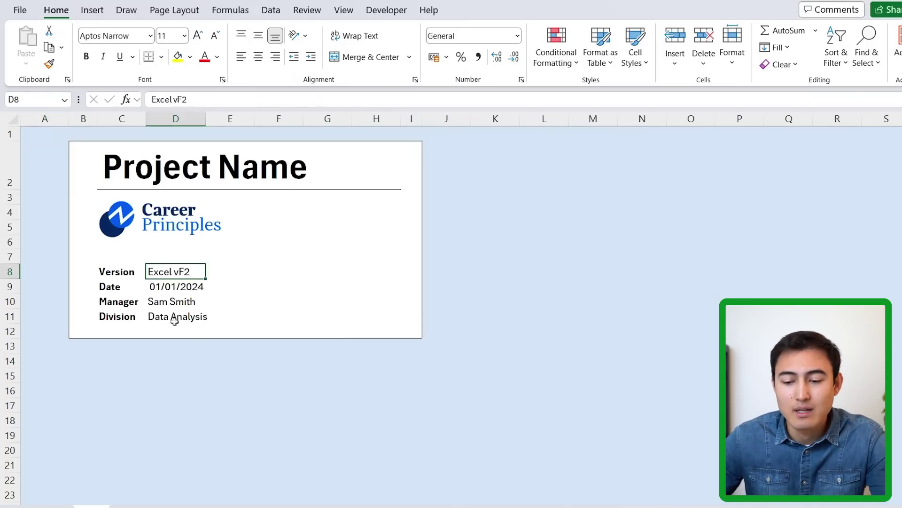
key("Down")
key("Down")
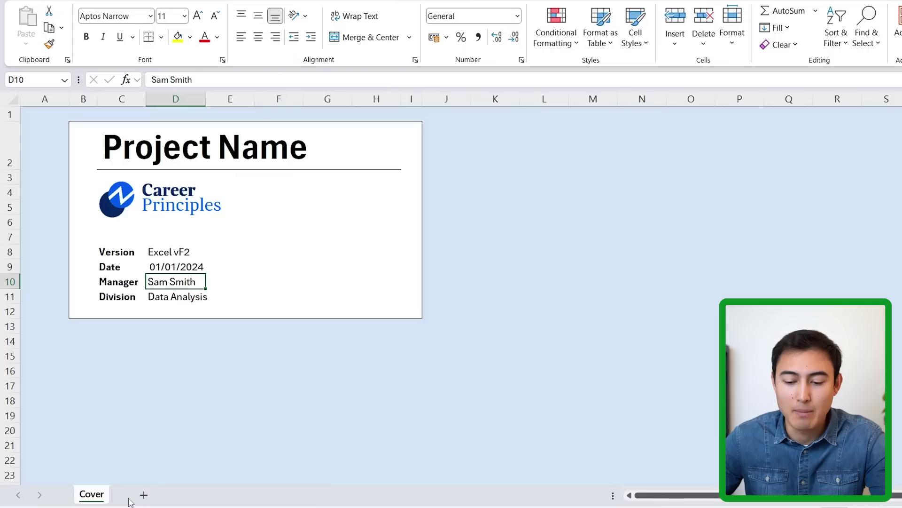
left_click(144, 495)
left_click(93, 497)
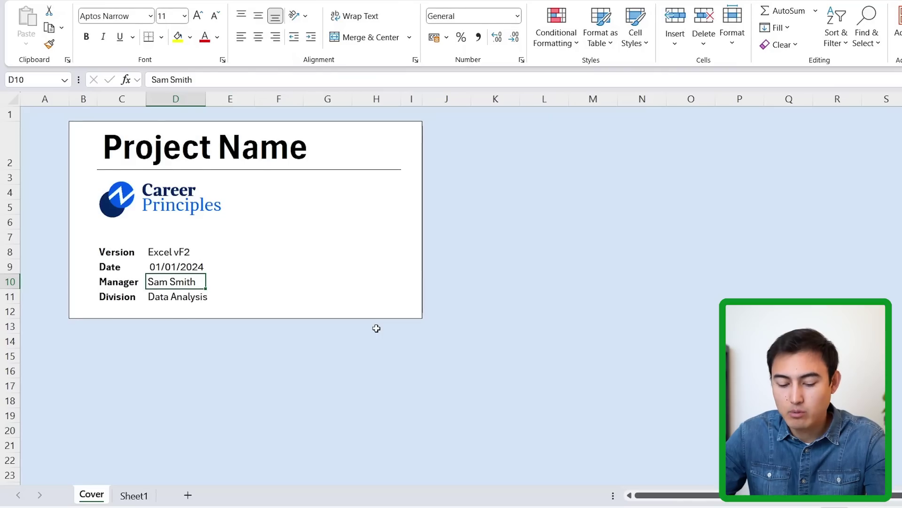
- Save the cover workbook to the Desktop as an Excel Template named 'Book'
key("F12")
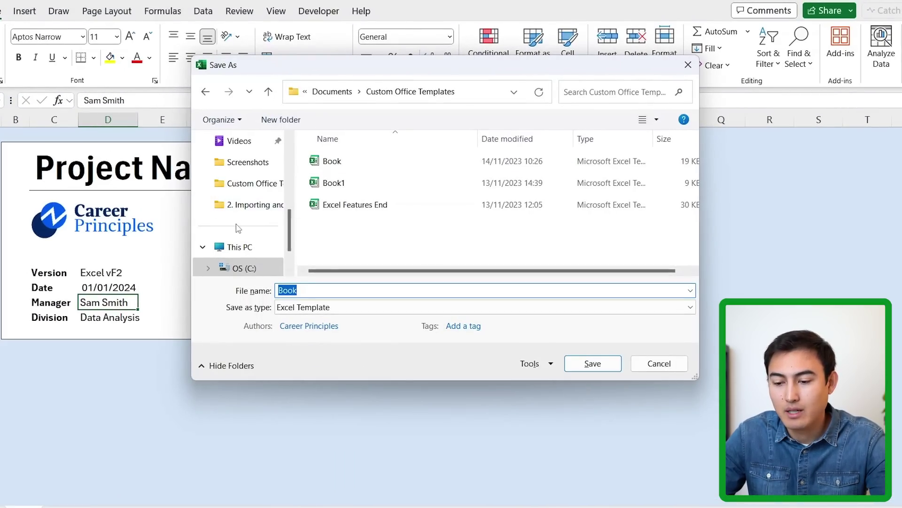
scroll(237, 228, "down", 1)
scroll(236, 202, "up", 2)
left_click(238, 204)
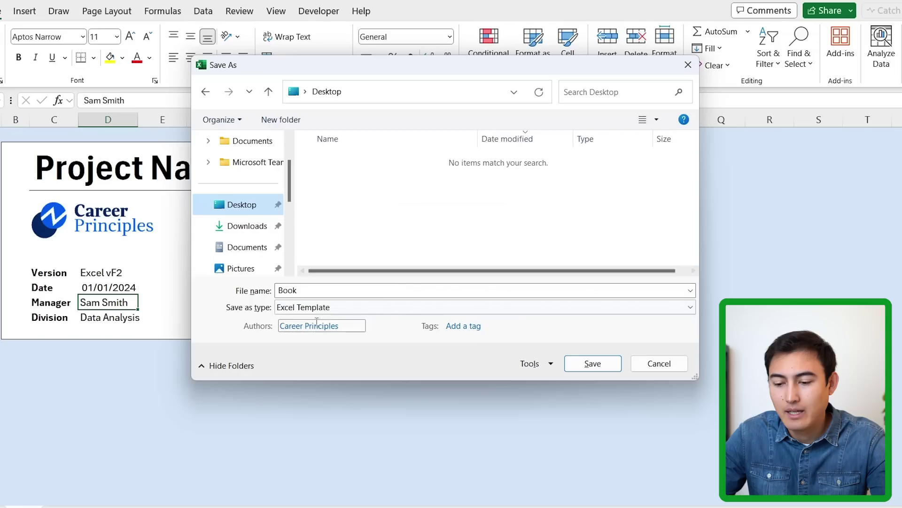
left_click(343, 310)
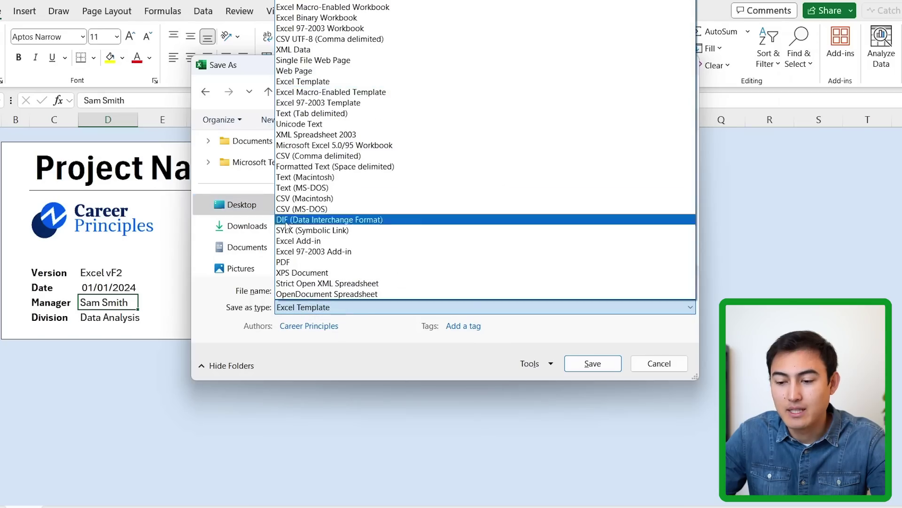
left_click(311, 86)
left_click(586, 370)
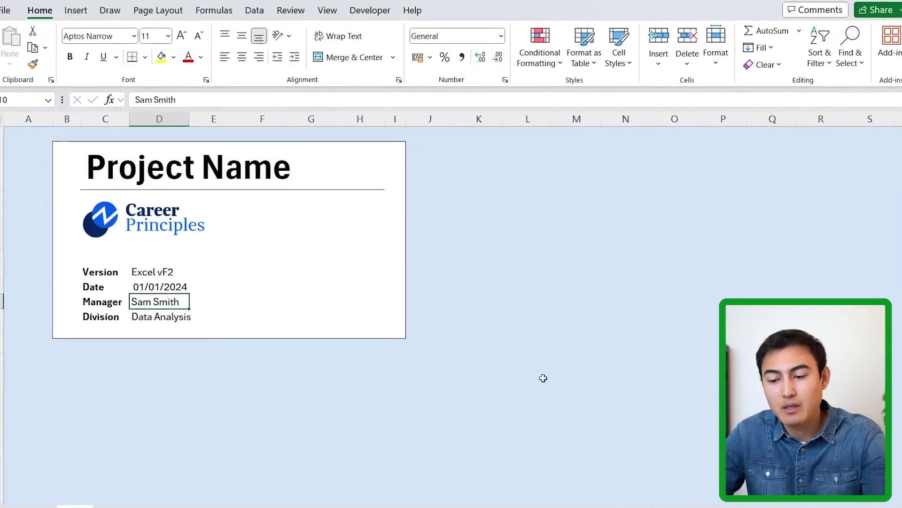
- Move the new Book template from the Desktop into XLSTART, deleting the old Book file
key("alt+Tab")
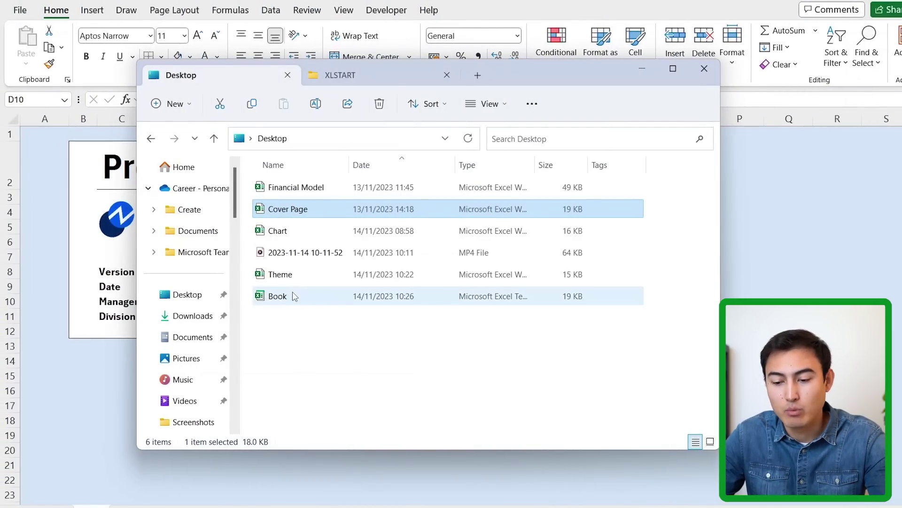
left_click(293, 296)
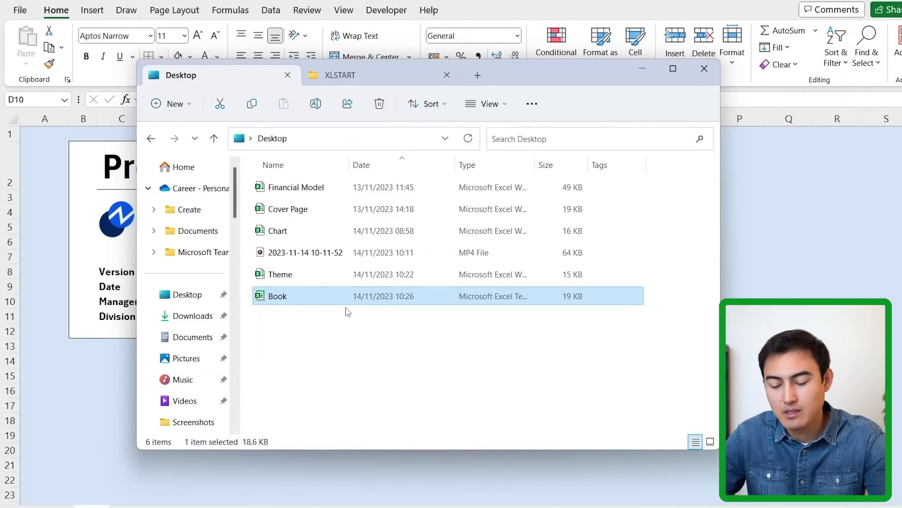
key("ctrl+x")
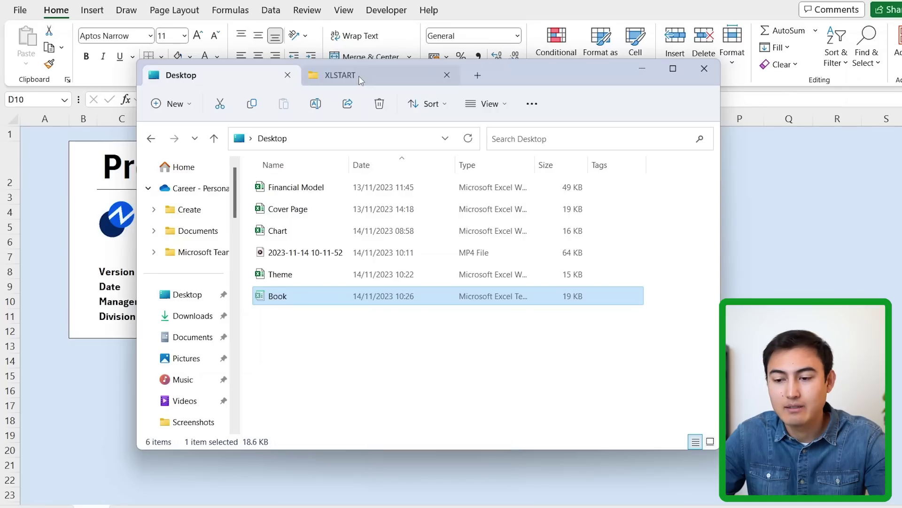
left_click(359, 75)
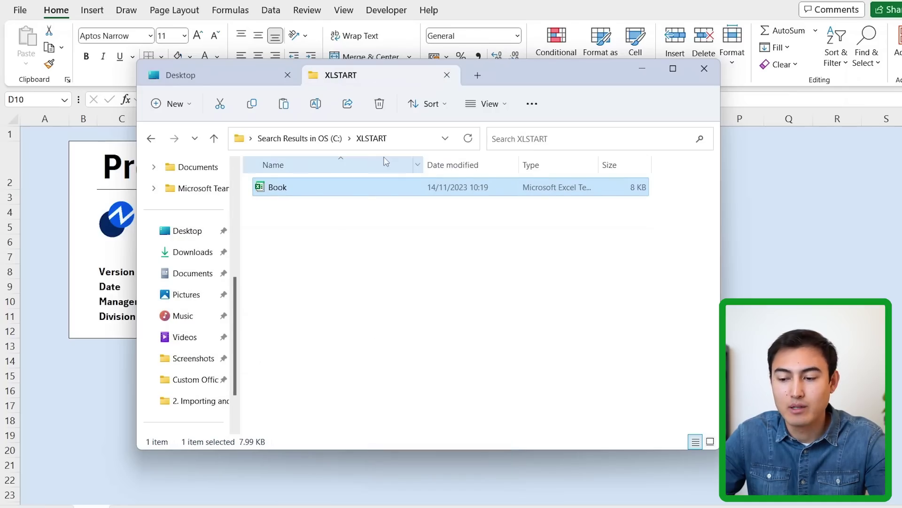
left_click(379, 111)
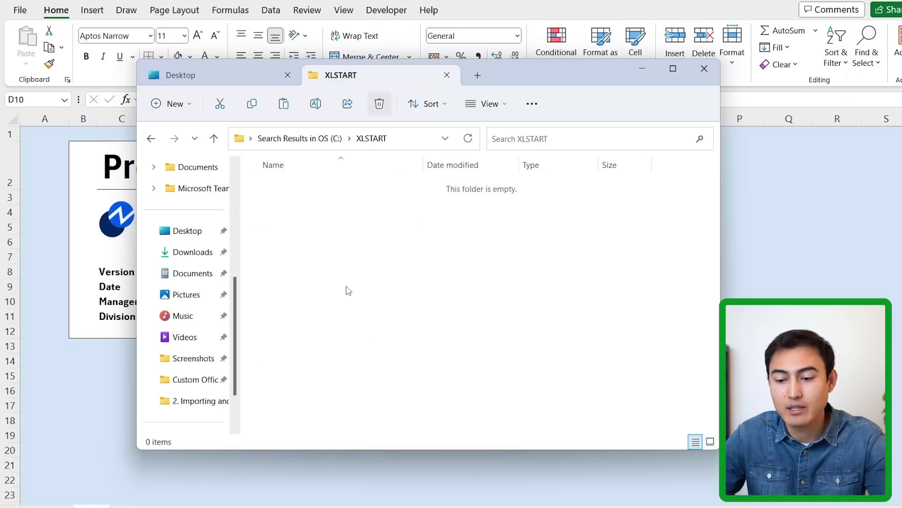
key("ctrl+v")
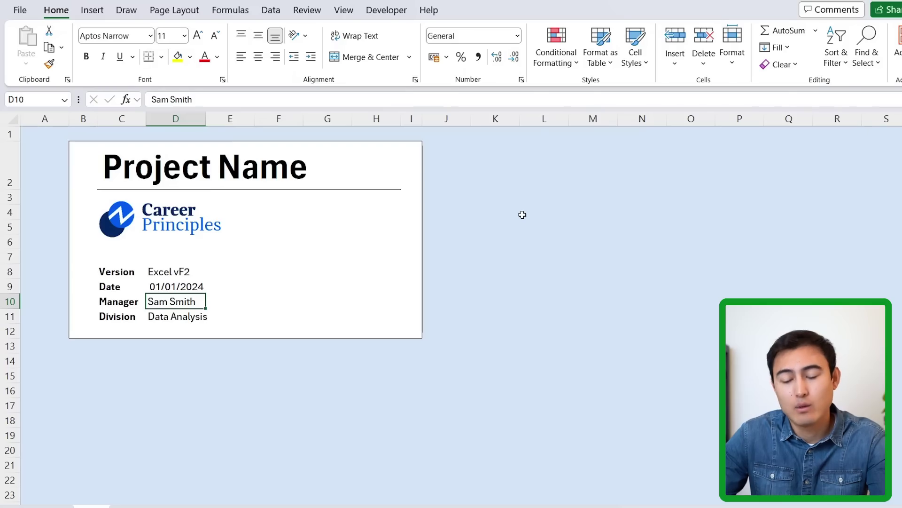
key("ctrl+n")
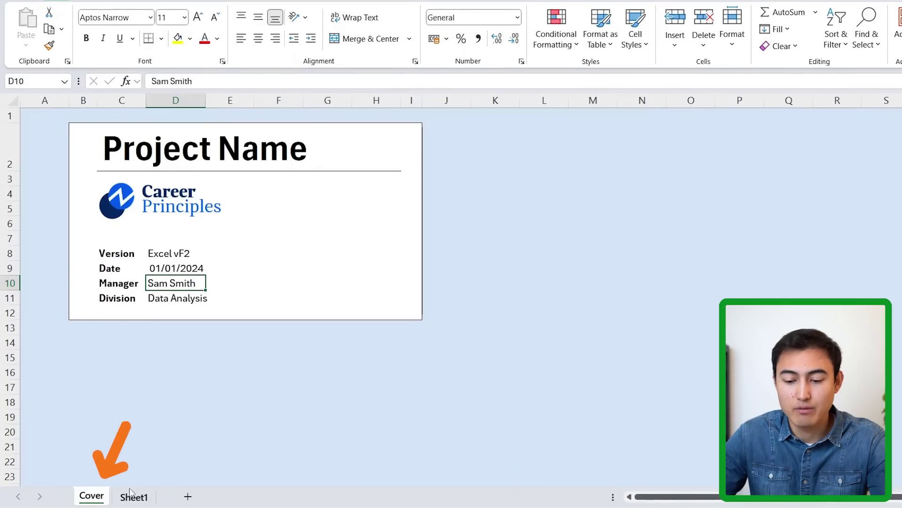
left_click(131, 495)
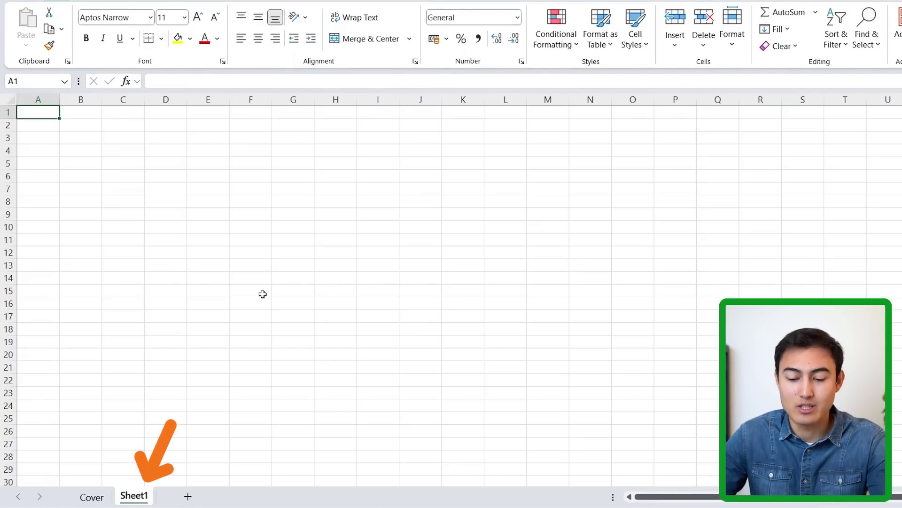
key("ctrl+Page_Up")
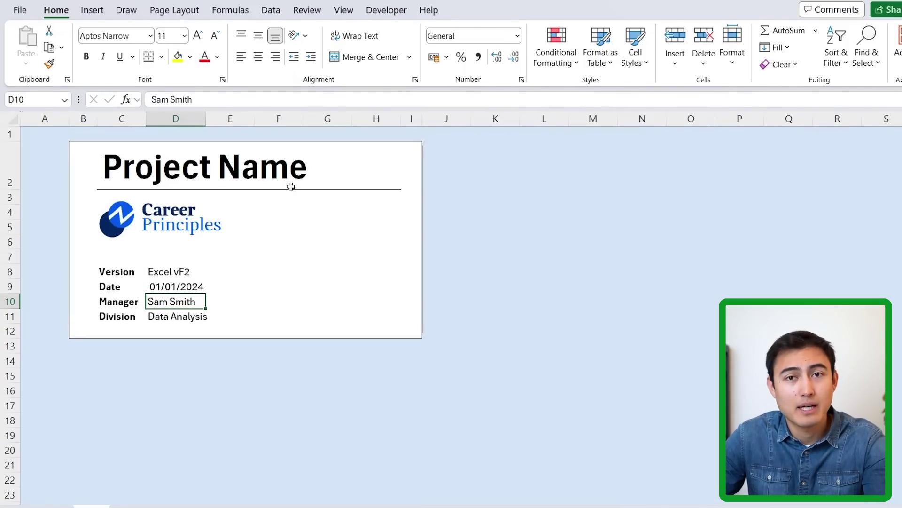
key("alt+Tab")
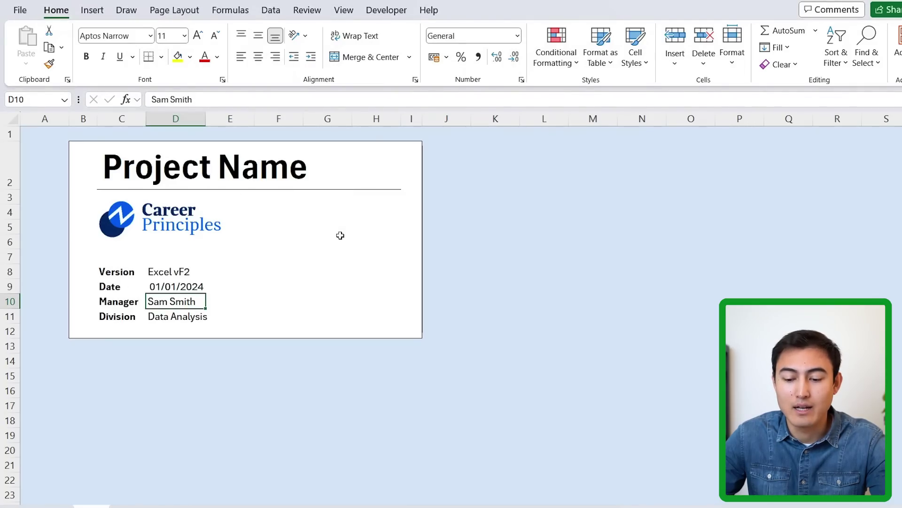
left_click(277, 272)
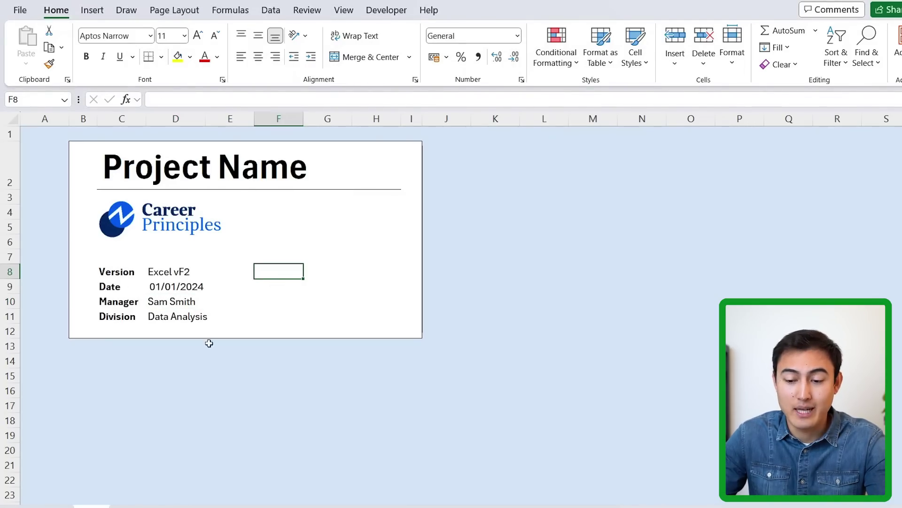
type("kfjasd;lfjsdlkjfD")
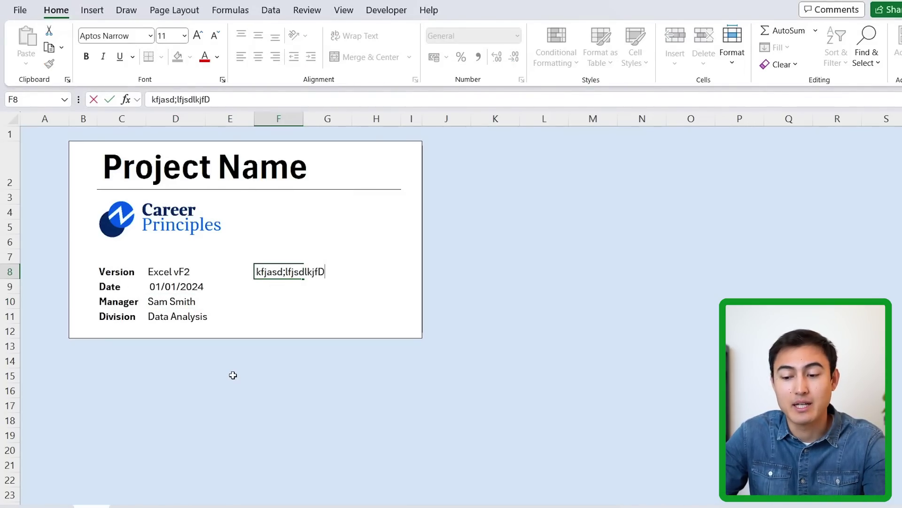
key("Return")
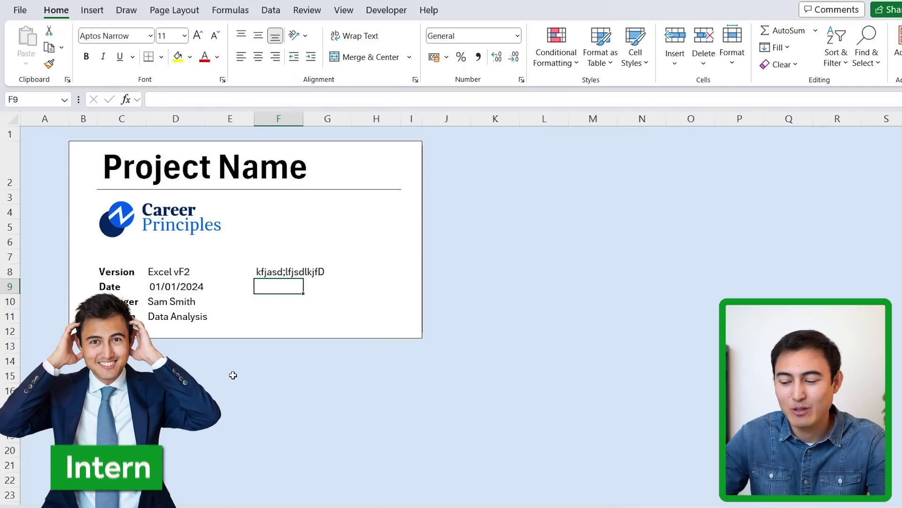
key("Up")
key("Delete")
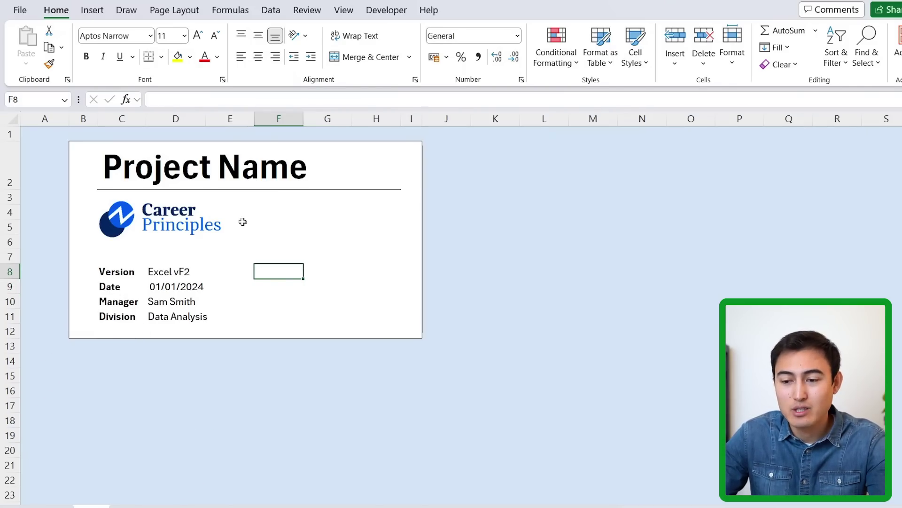
- Protect the Cover sheet from the Review tab with a password, entered and confirmed
left_click(322, 12)
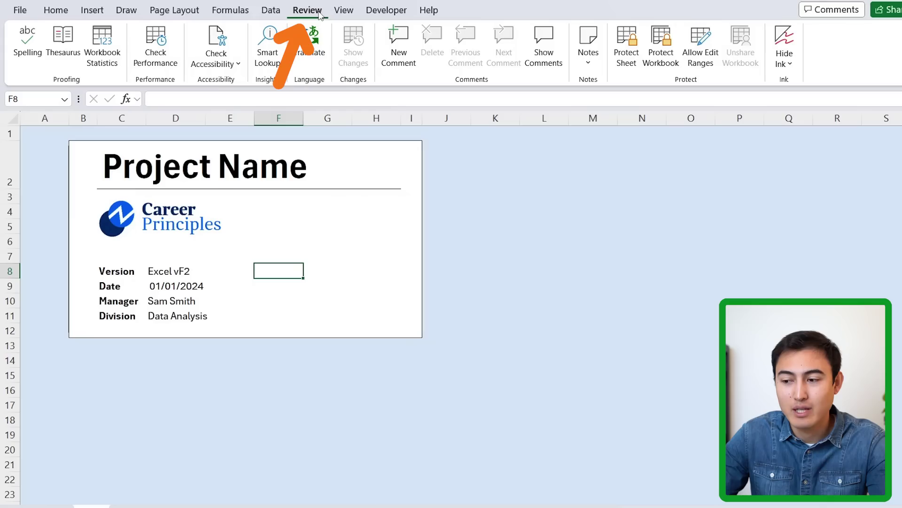
left_click(625, 46)
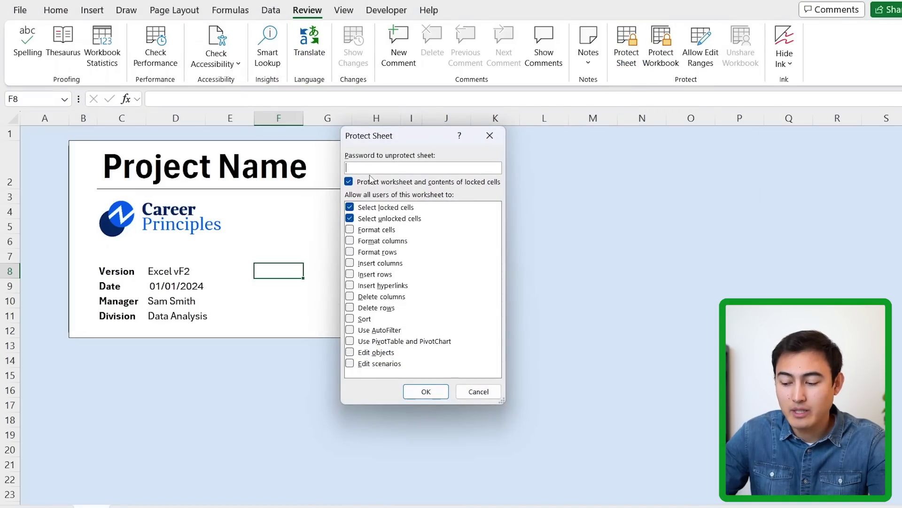
key("Return")
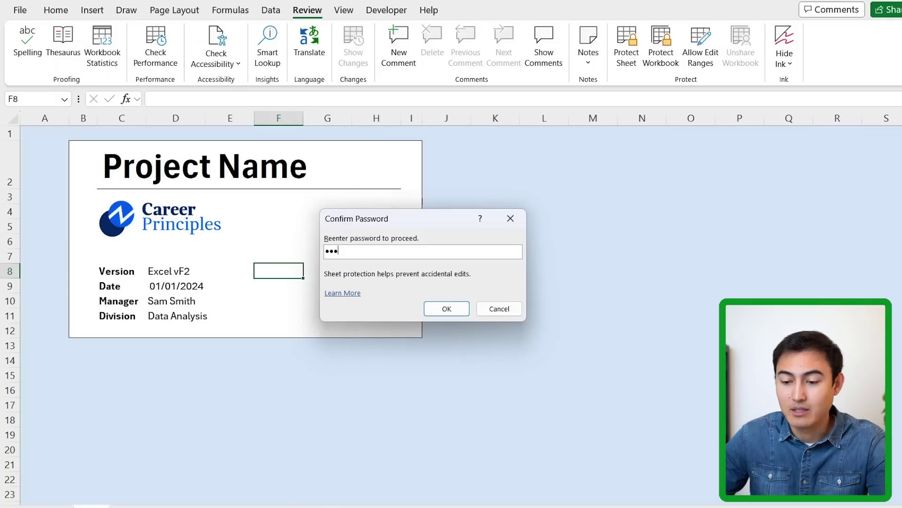
type("1234")
key("Return")
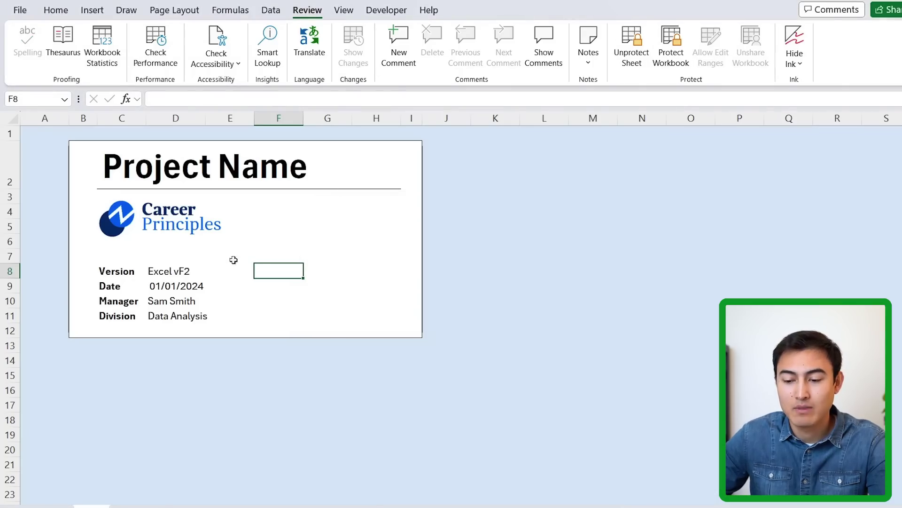
- Verify the Cover sheet rejects edits, then enter test text 'DFDASFSD' in Sheet1 cell B2
double_click(272, 264)
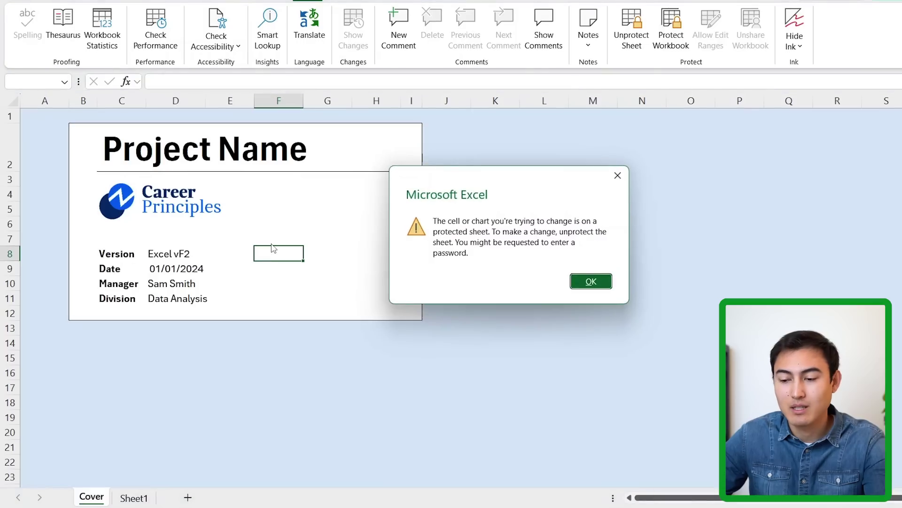
left_click(591, 281)
key("ctrl+Page_Down")
key("Down")
key("Right")
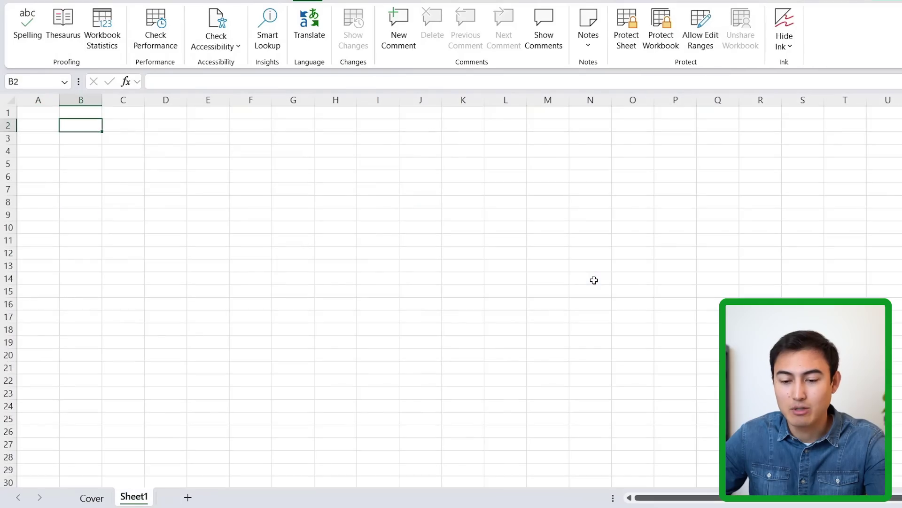
type("thlS")
key("BackSpace")
key("BackSpace")
key("BackSpace")
key("BackSpace")
type("DFDASFSD")
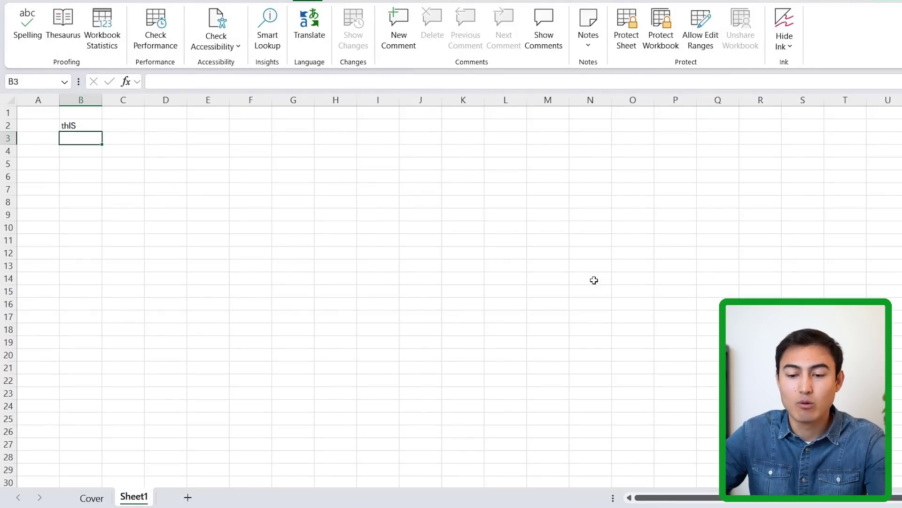
key("Up")
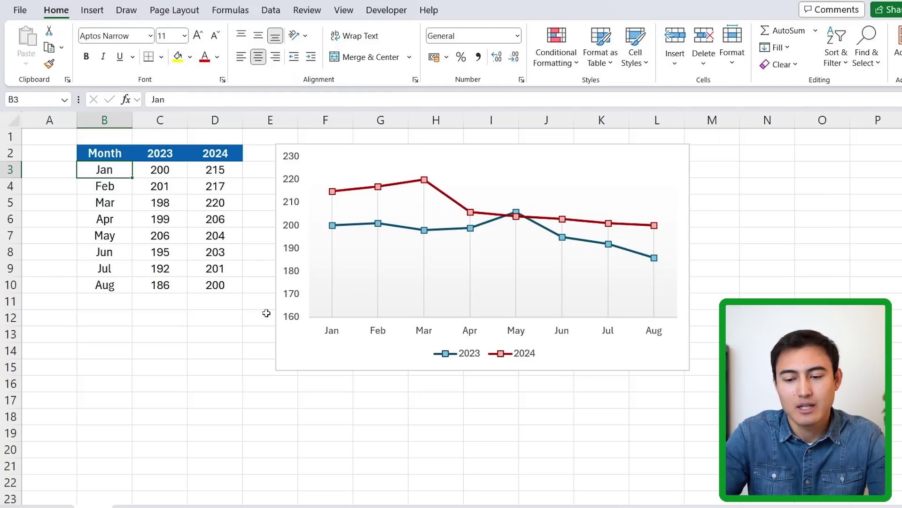
key("ctrl+shift+End")
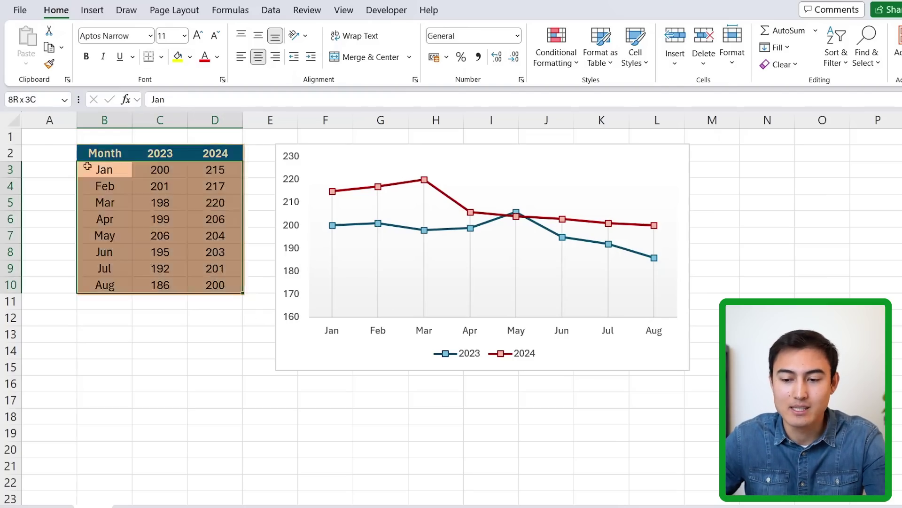
left_click(93, 9)
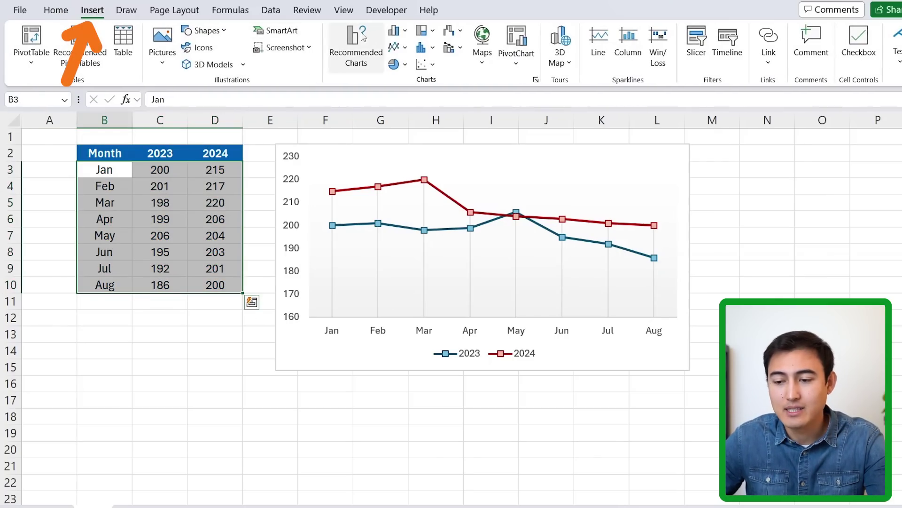
left_click(405, 48)
left_click(408, 93)
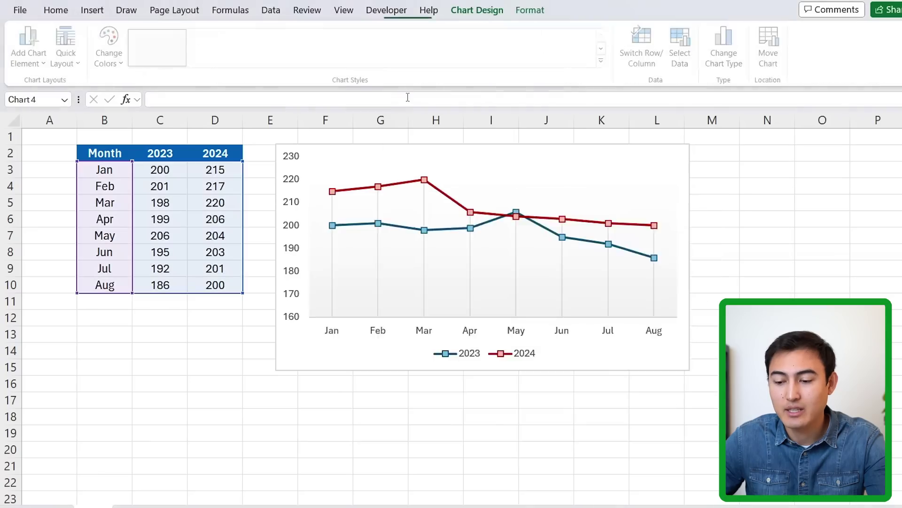
left_click_drag(534, 216, 738, 186)
scroll(692, 185, "right", 2)
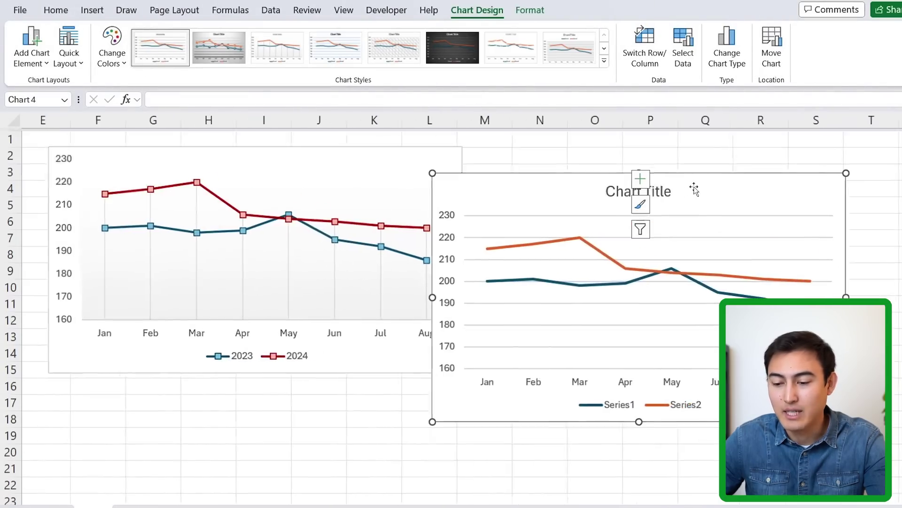
left_click_drag(479, 192, 556, 161)
key("Delete")
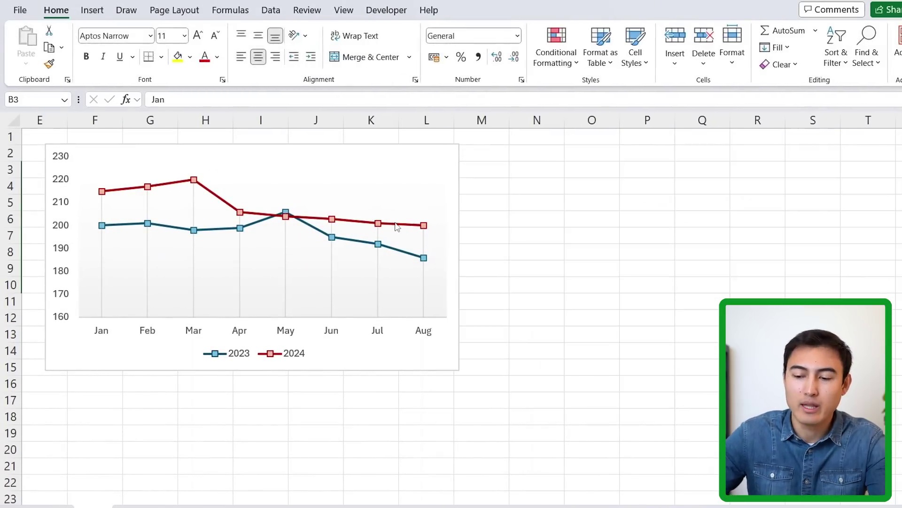
scroll(396, 227, "left", 2)
left_click(222, 362)
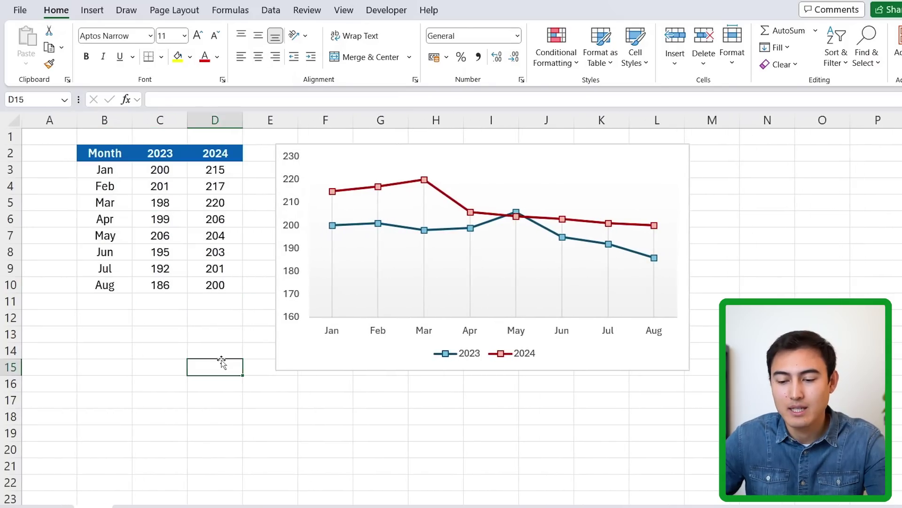
left_click(284, 348)
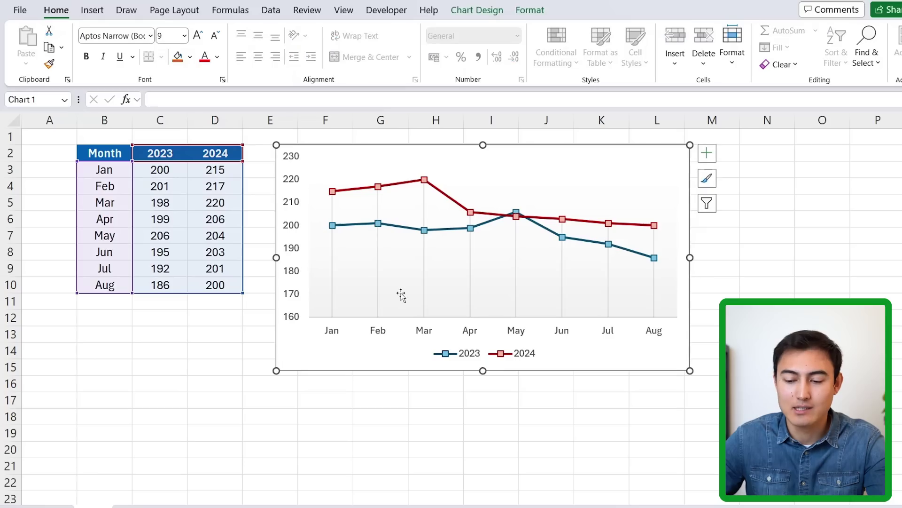
- Save the formatted line chart as a chart template named 'Company Chart'
right_click(320, 360)
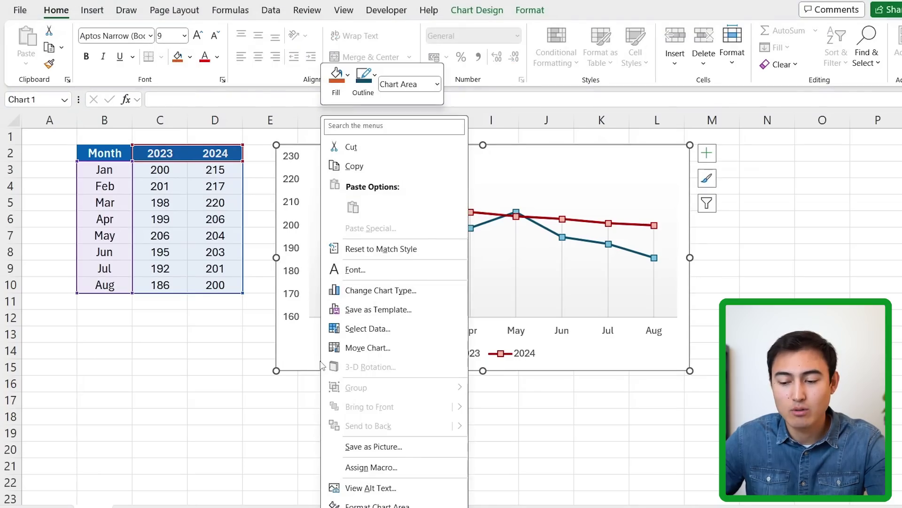
left_click(381, 311)
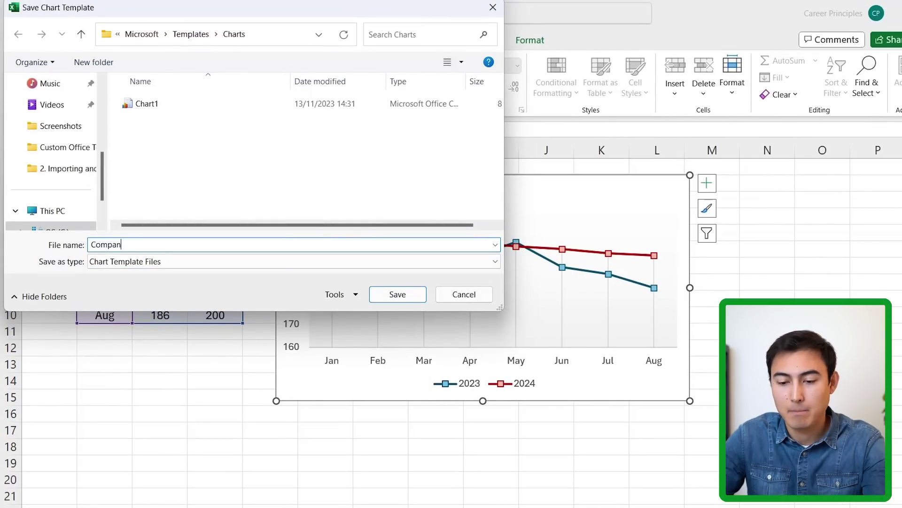
key("Return")
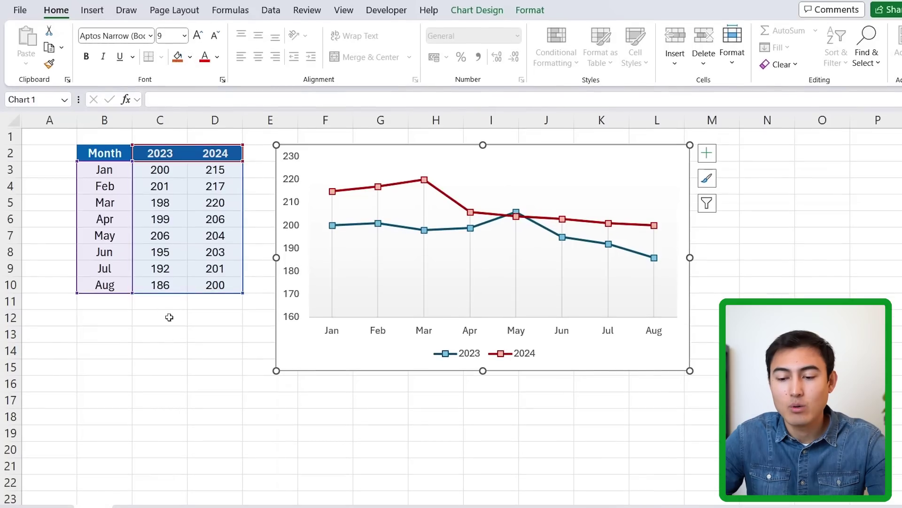
- Copy the Month/2023/2024 table into Sheet1 of a new workbook, starting at cell B2
left_click(169, 317)
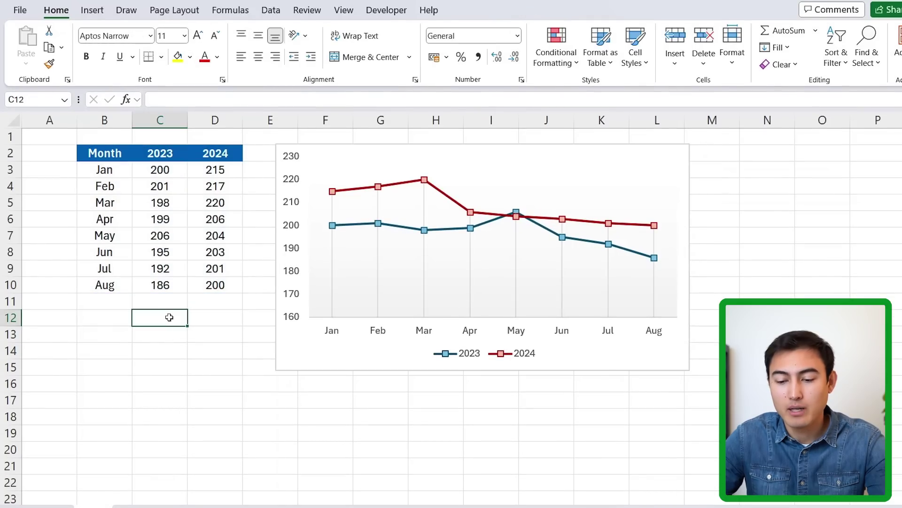
left_click_drag(110, 151, 225, 285)
key("ctrl+c")
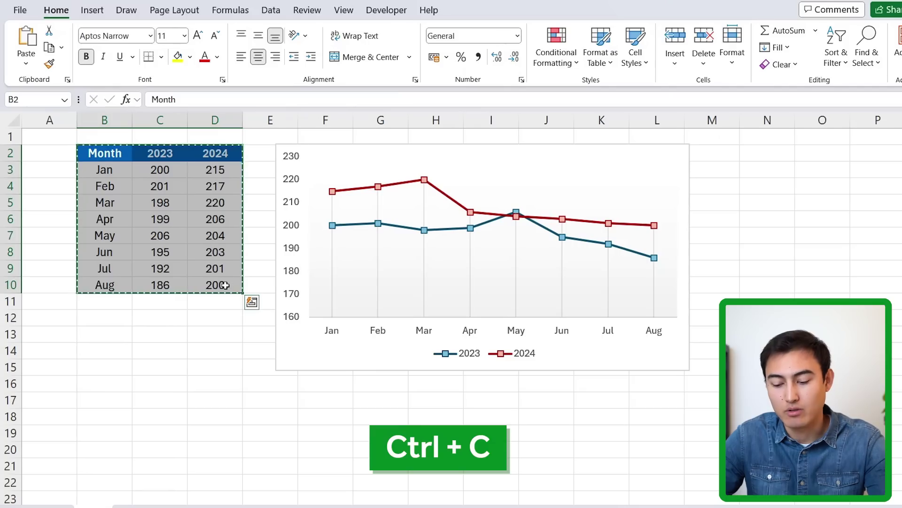
key("ctrl+n")
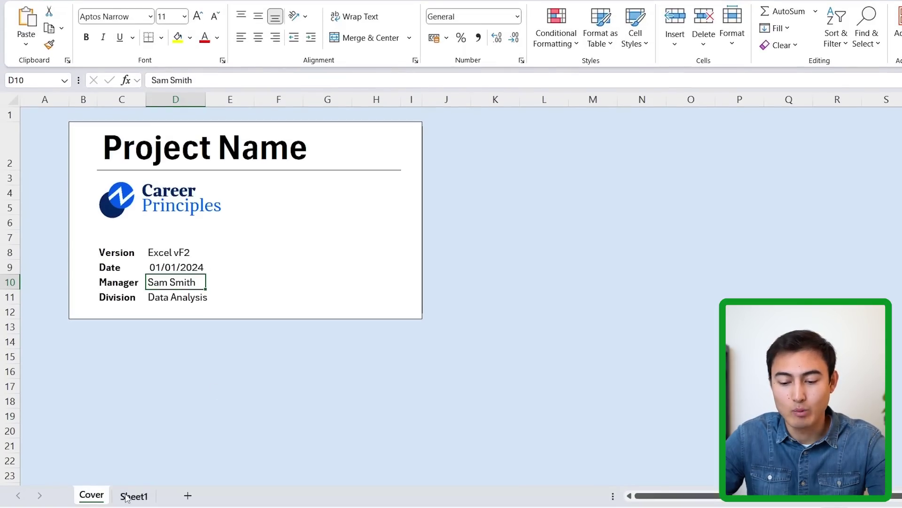
left_click(127, 496)
key("Down")
key("Right")
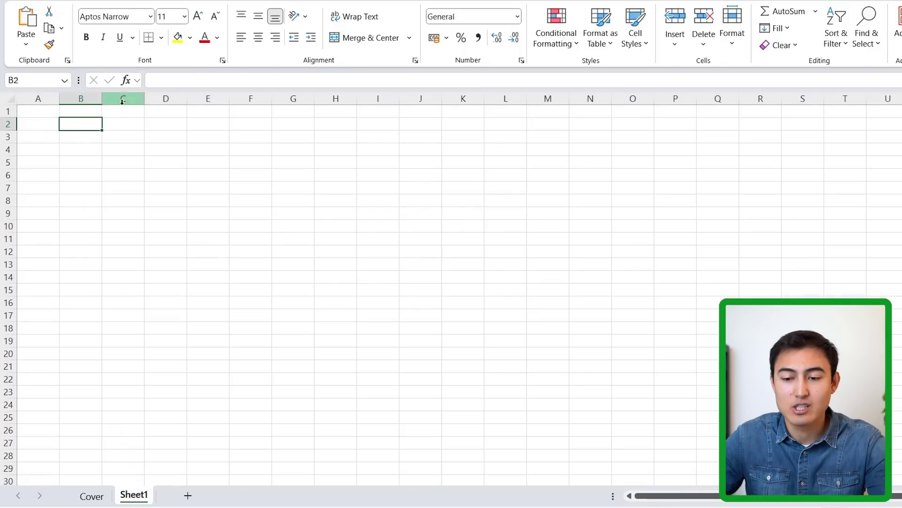
key("ctrl+v")
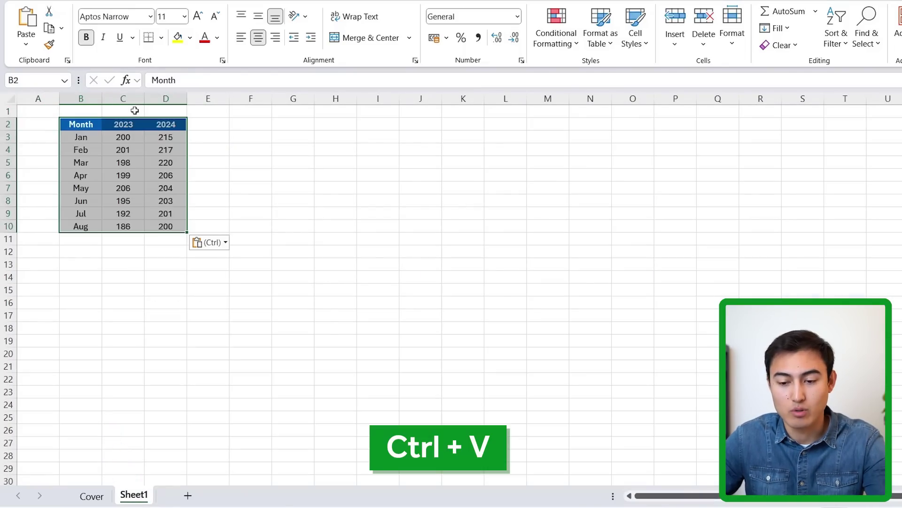
- Clear the Jun, Jul and Aug rows and select the Jan–May data for charting
key("Down")
key("Down")
key("Down")
key("Down")
key("Down")
key("Down")
key("Down")
key("Up")
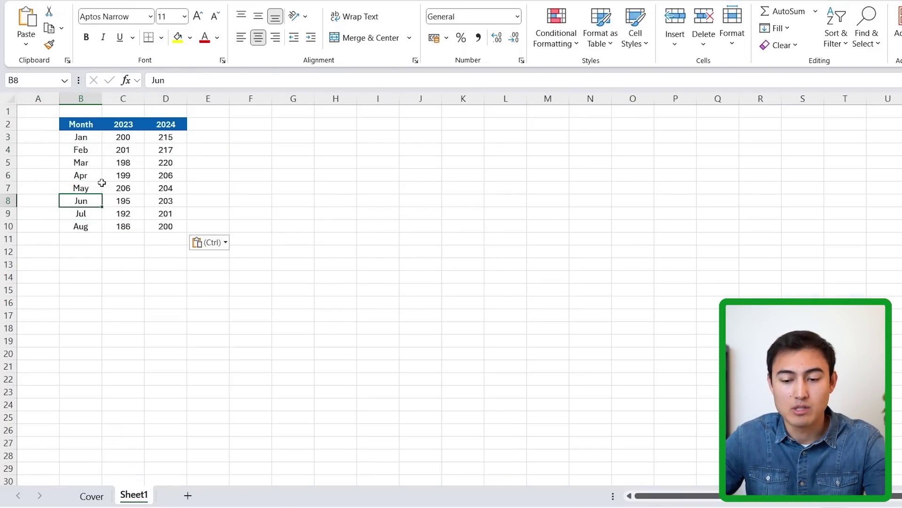
key("shift+Right")
key("shift+Right")
key("shift+Down")
key("shift+Down")
key("Delete")
left_click(122, 164)
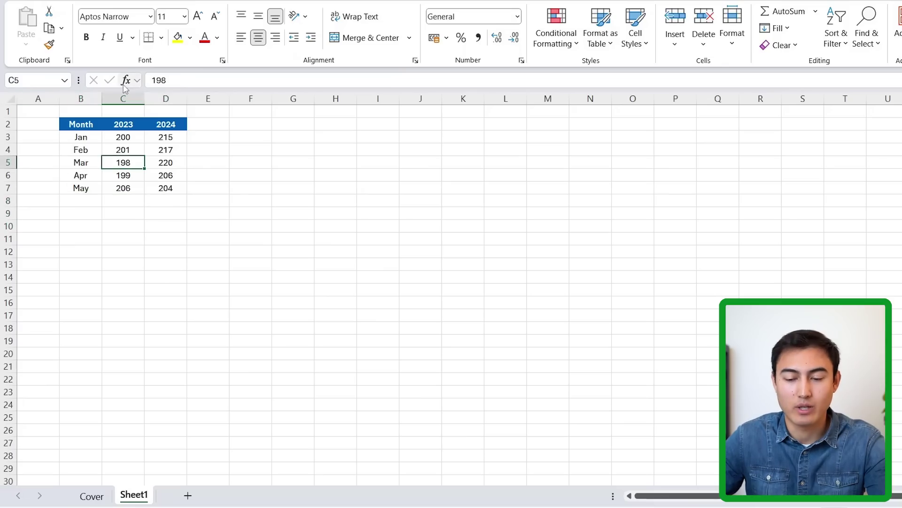
left_click_drag(81, 136, 170, 194)
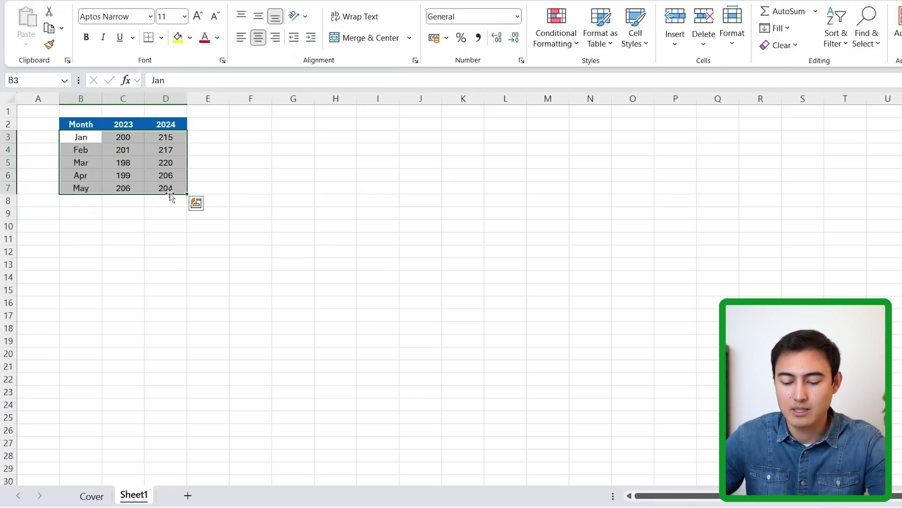
scroll(171, 194, "up", 4)
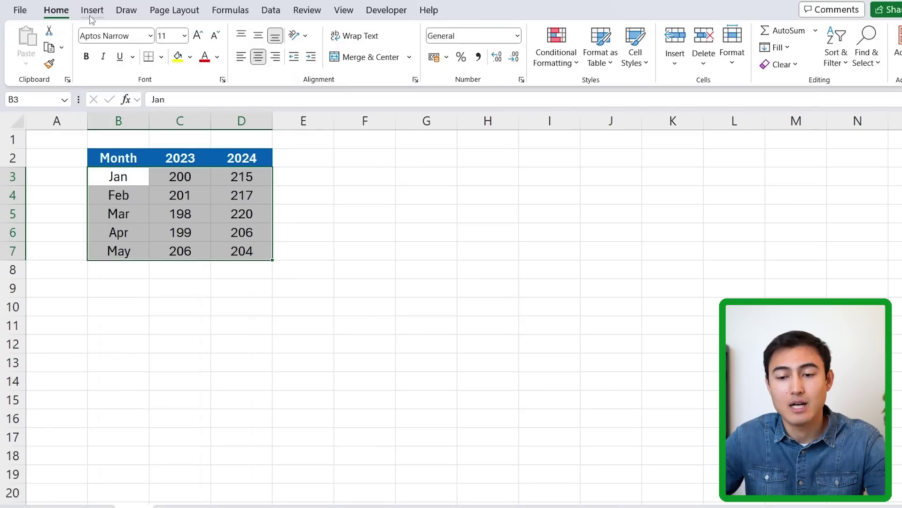
- Insert a chart from the saved Company Chart template plotting the Jan–May 2023 and 2024 values
left_click(92, 14)
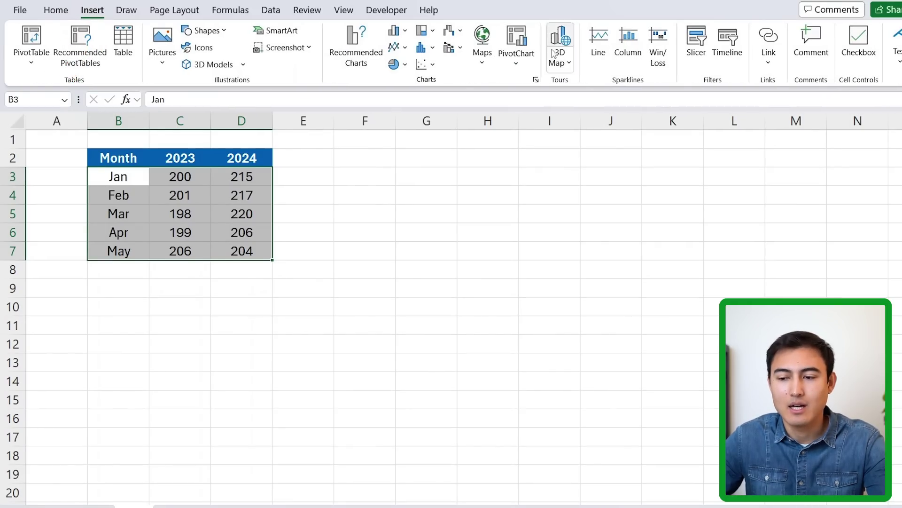
left_click(536, 81)
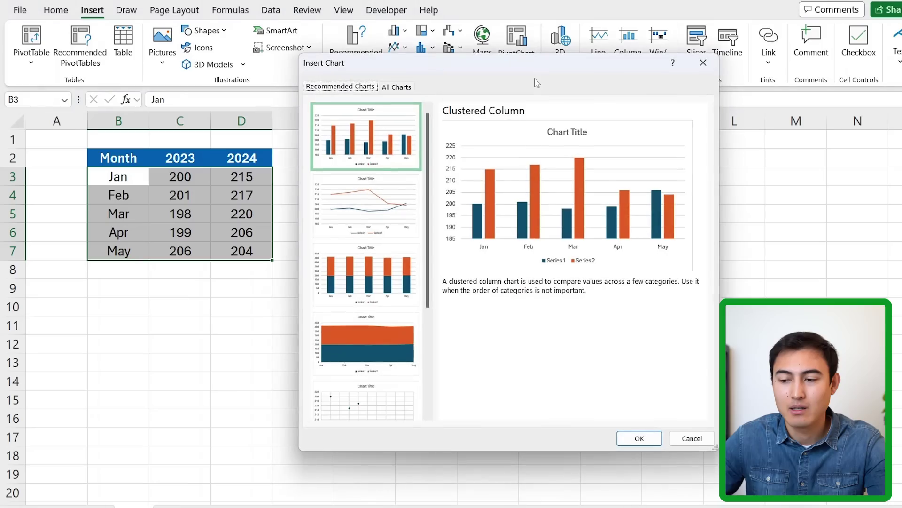
left_click(396, 88)
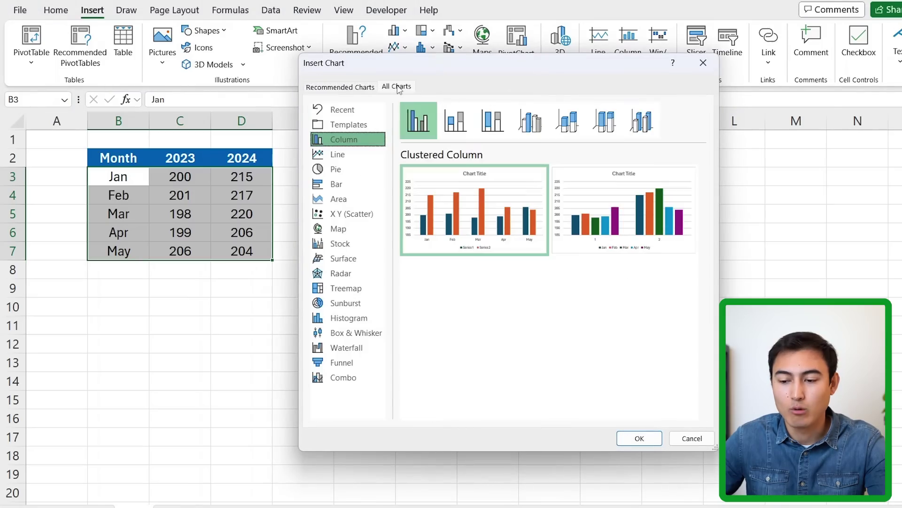
left_click(337, 125)
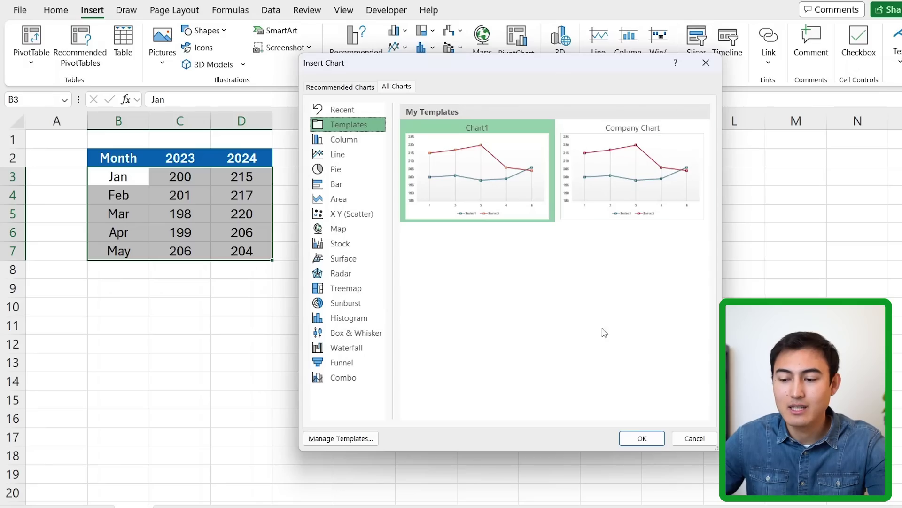
left_click(654, 193)
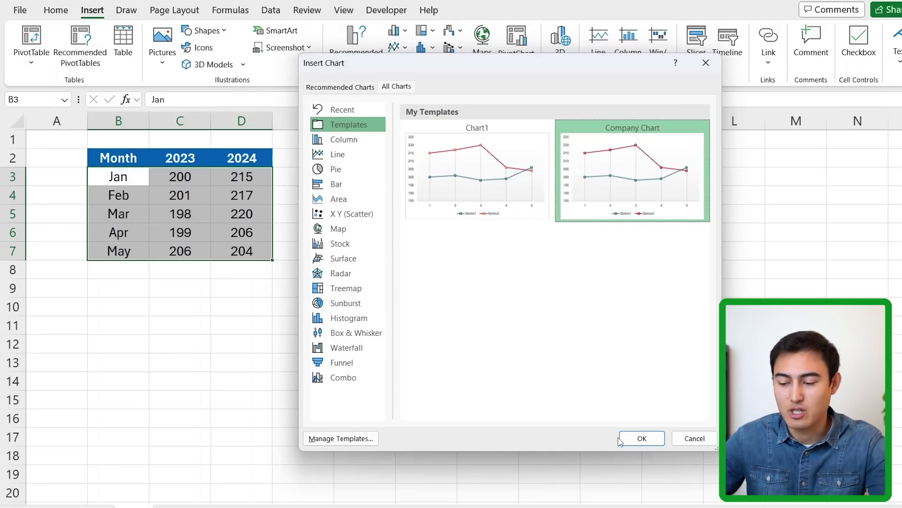
left_click(635, 441)
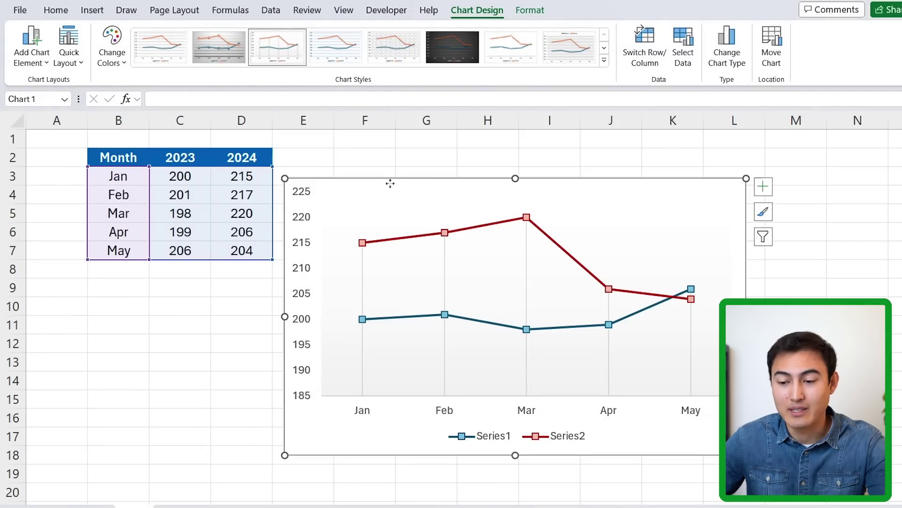
- Nudge the chart slightly upward beside the table
left_click_drag(390, 184, 397, 162)
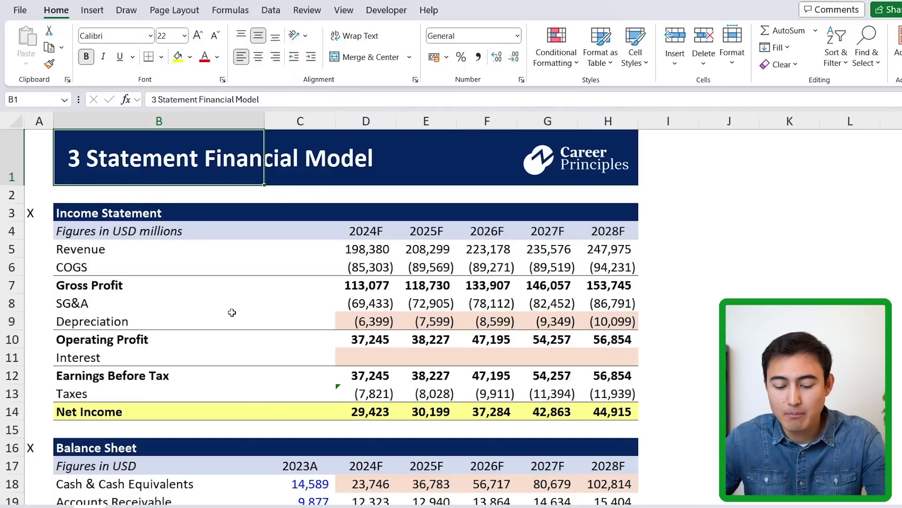
- Save the workbook as an Excel Template named 'Financial Model' in Custom Office Templates
key("F12")
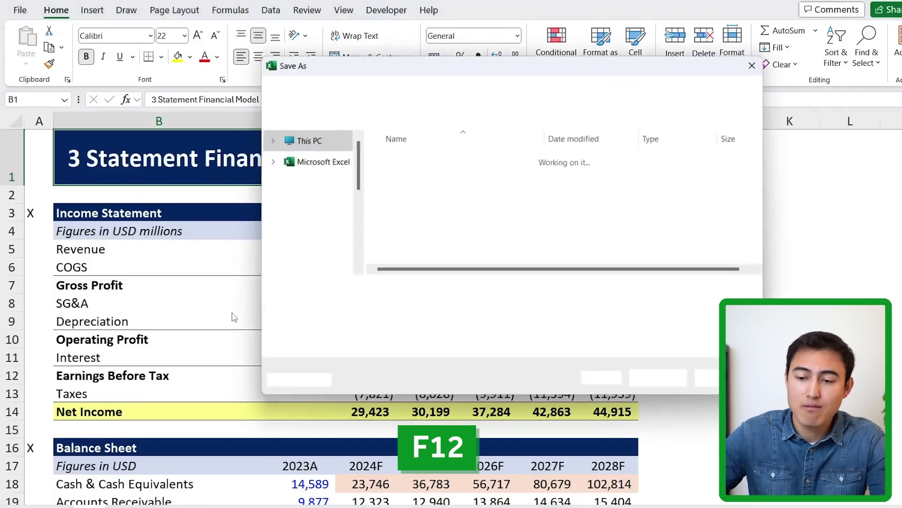
left_click(372, 306)
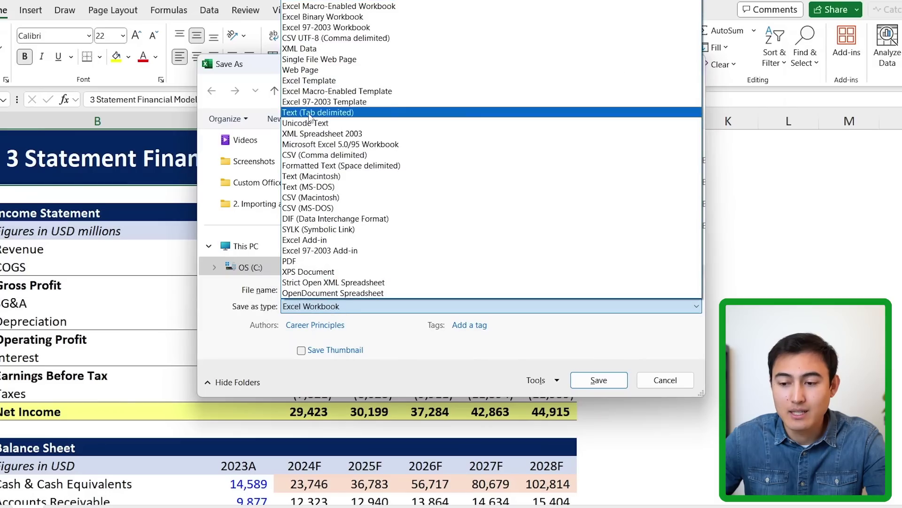
left_click(324, 81)
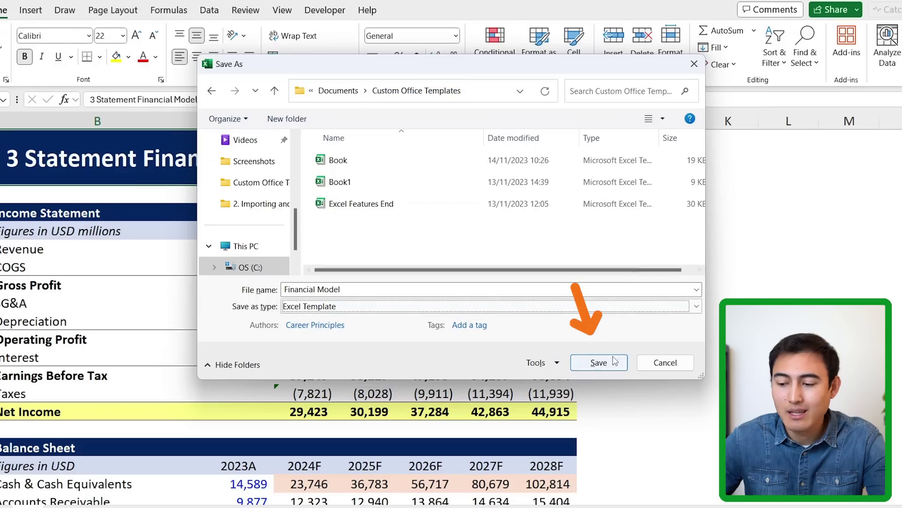
left_click(599, 362)
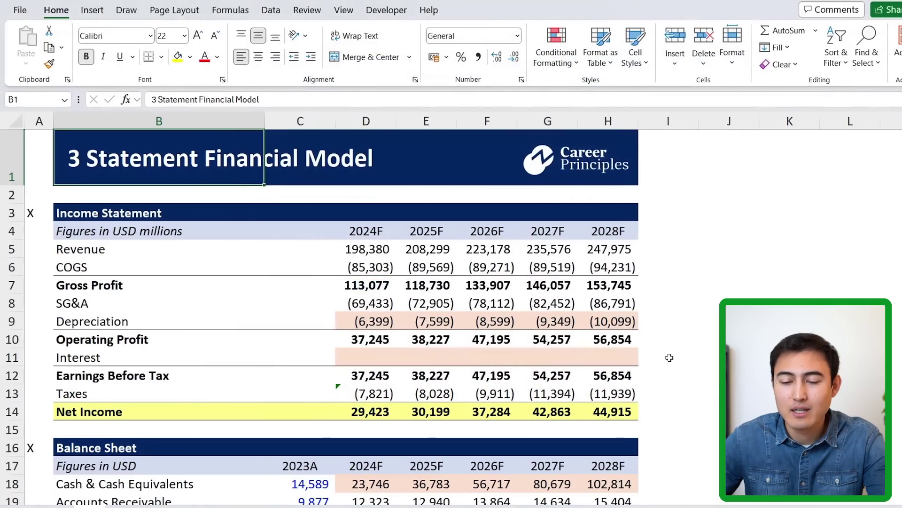
- Show the Personal templates on the New page and bring up the Financial Model template's options
left_click(21, 10)
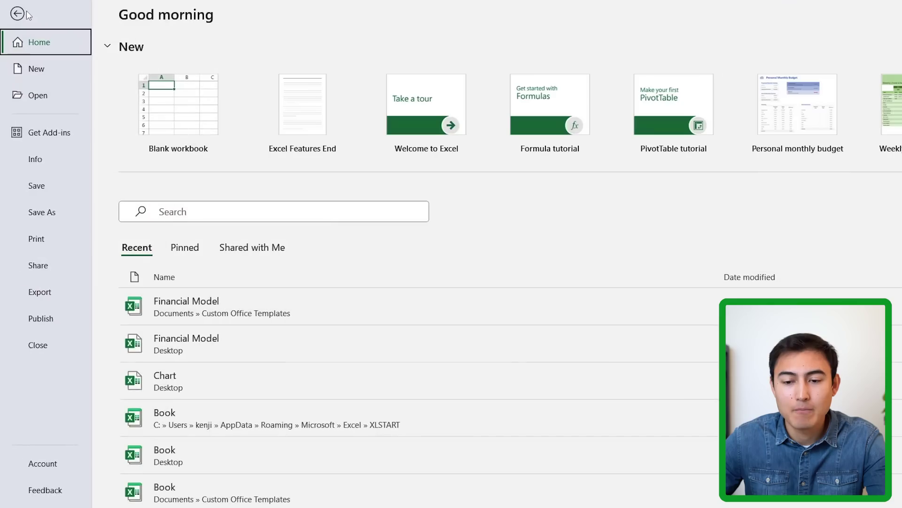
left_click(54, 77)
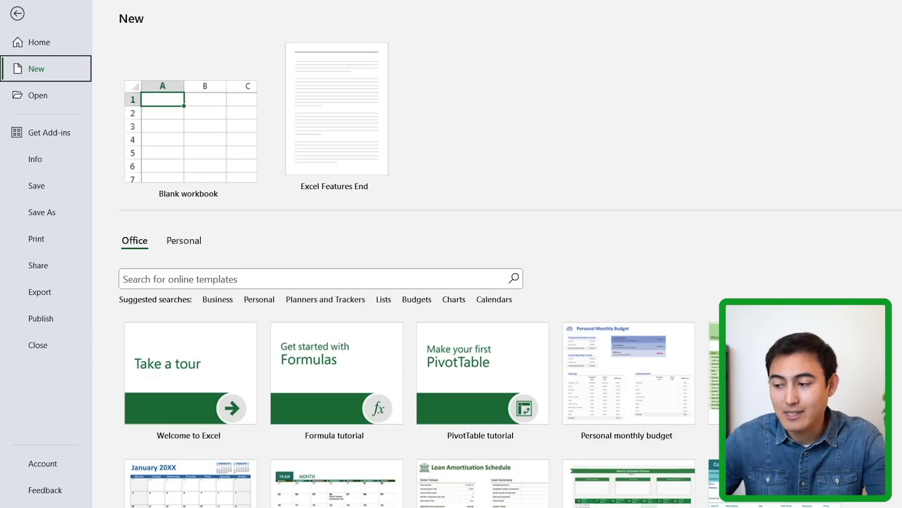
scroll(685, 157, "down", 5)
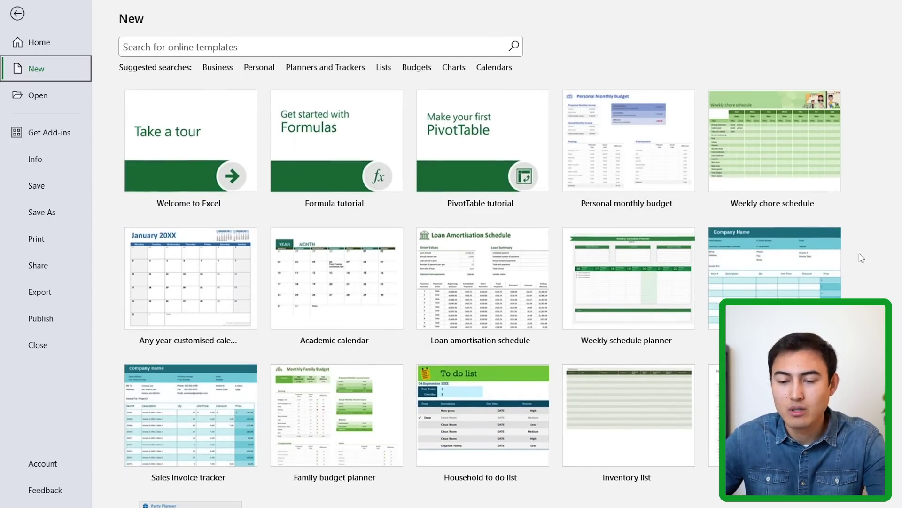
scroll(423, 329, "up", 5)
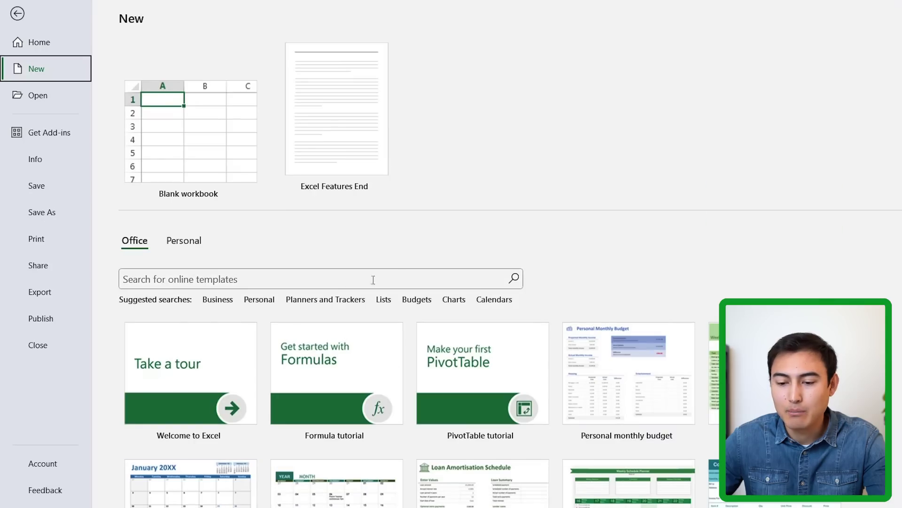
left_click(184, 241)
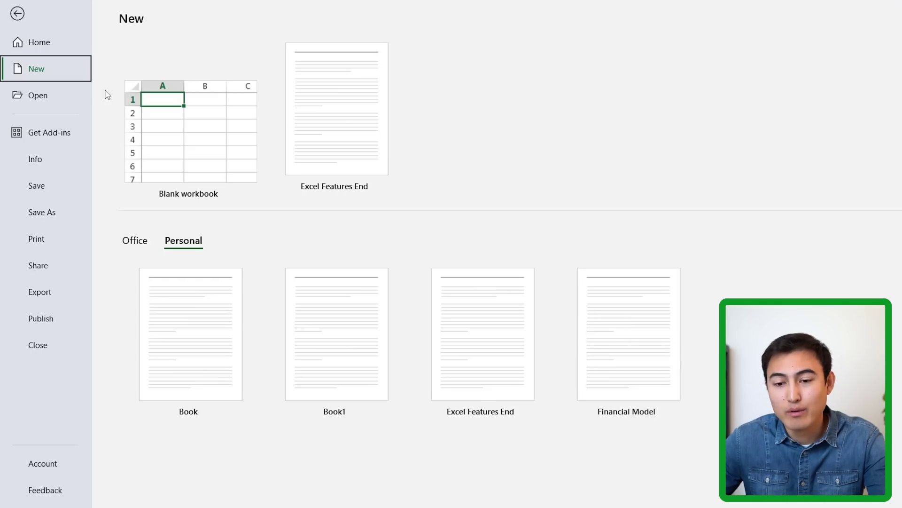
right_click(617, 338)
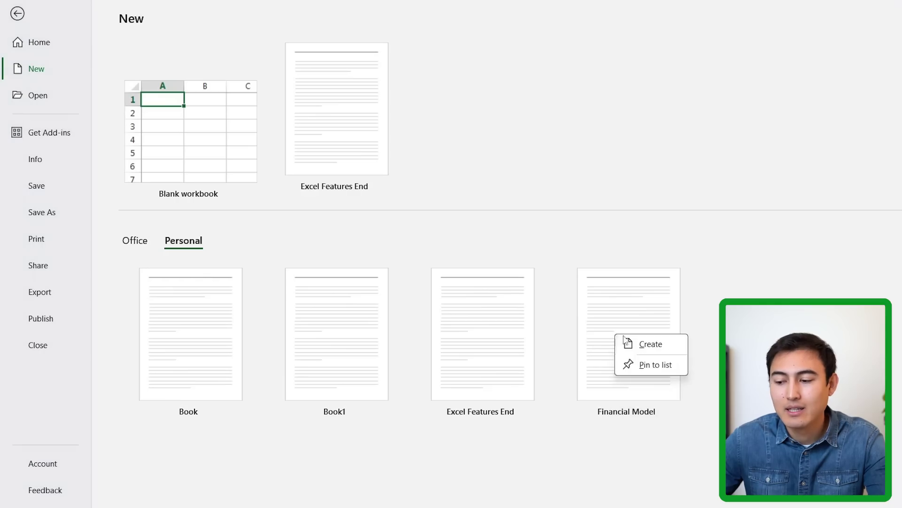